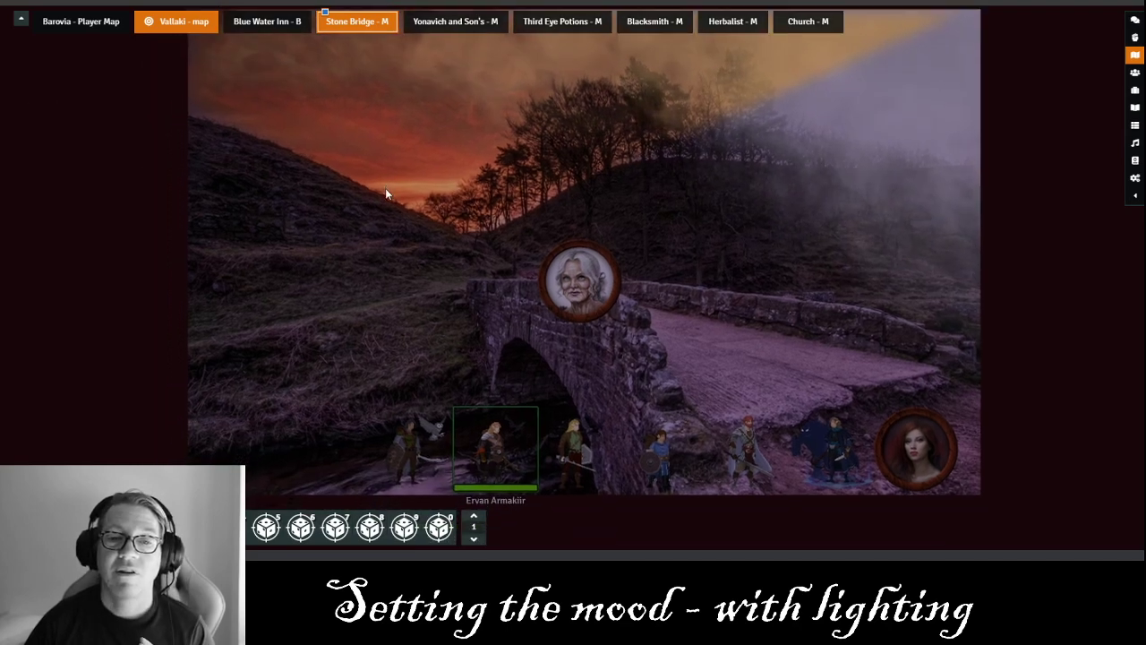
Switch to the Yonavich and Son's - M scene and close its Weather Effects panel, leaving Embers enabled.
{"action": "left_click", "coordinate": [553, 447]}
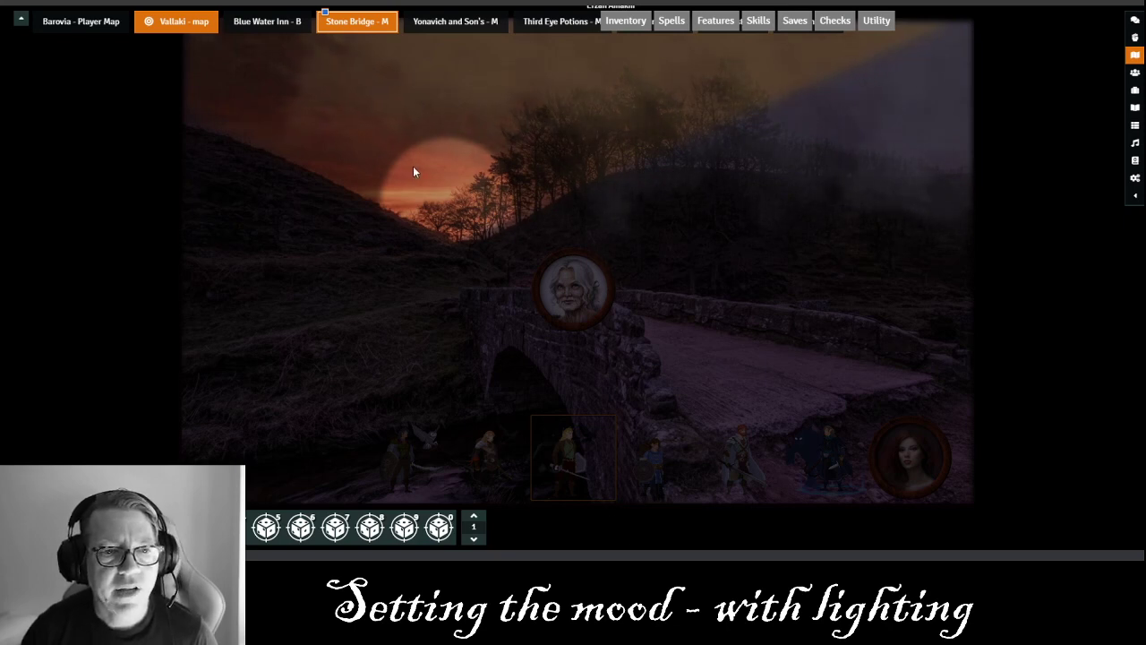
{"action": "left_click", "coordinate": [455, 21]}
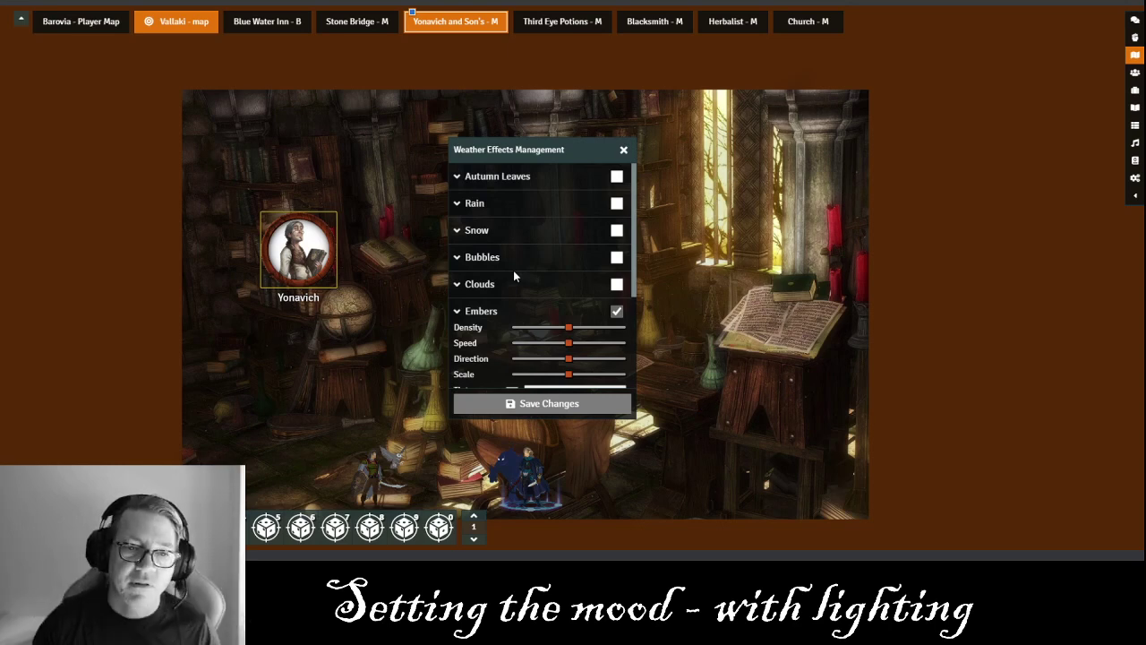
{"action": "left_click", "coordinate": [623, 150]}
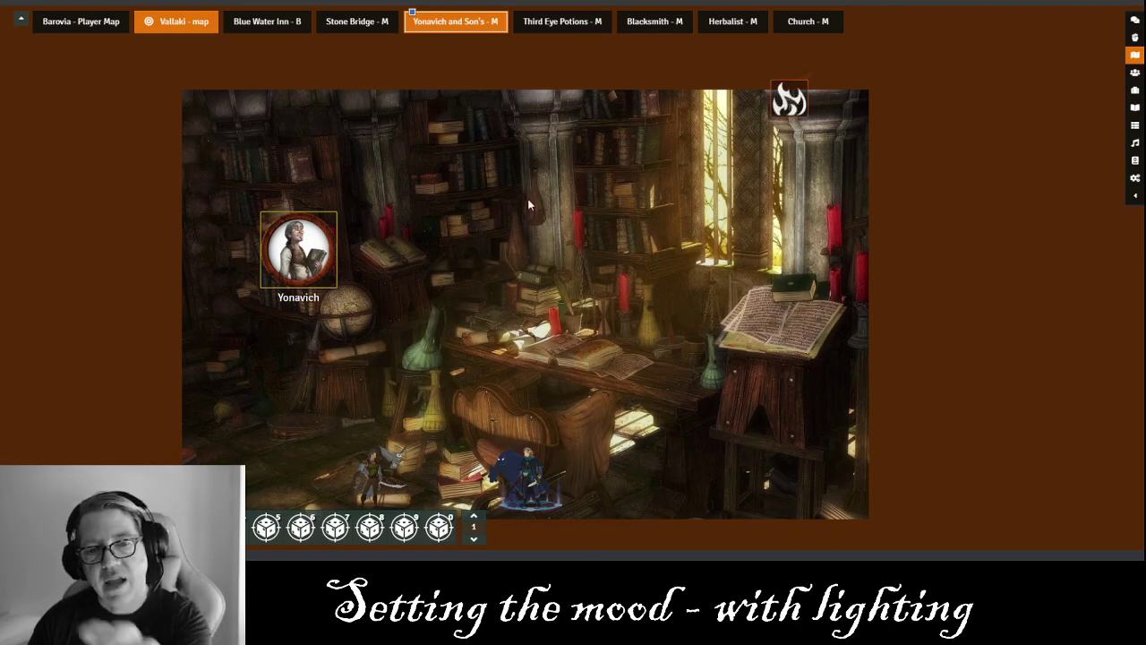
{"action": "double_click", "coordinate": [789, 103]}
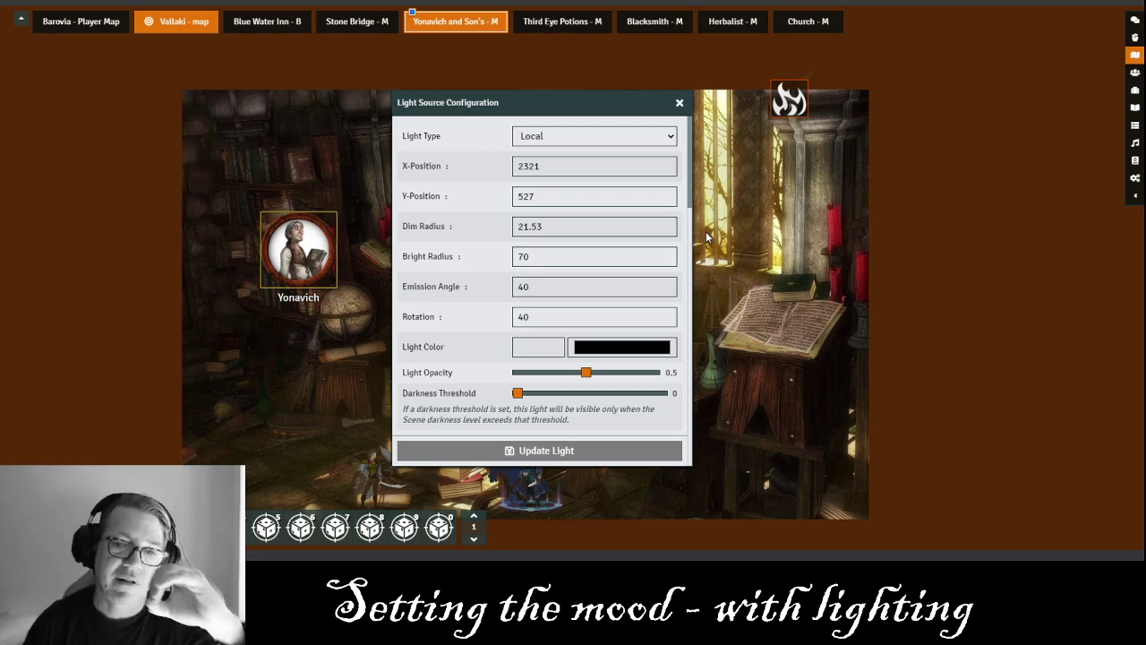
{"action": "left_click", "coordinate": [680, 105]}
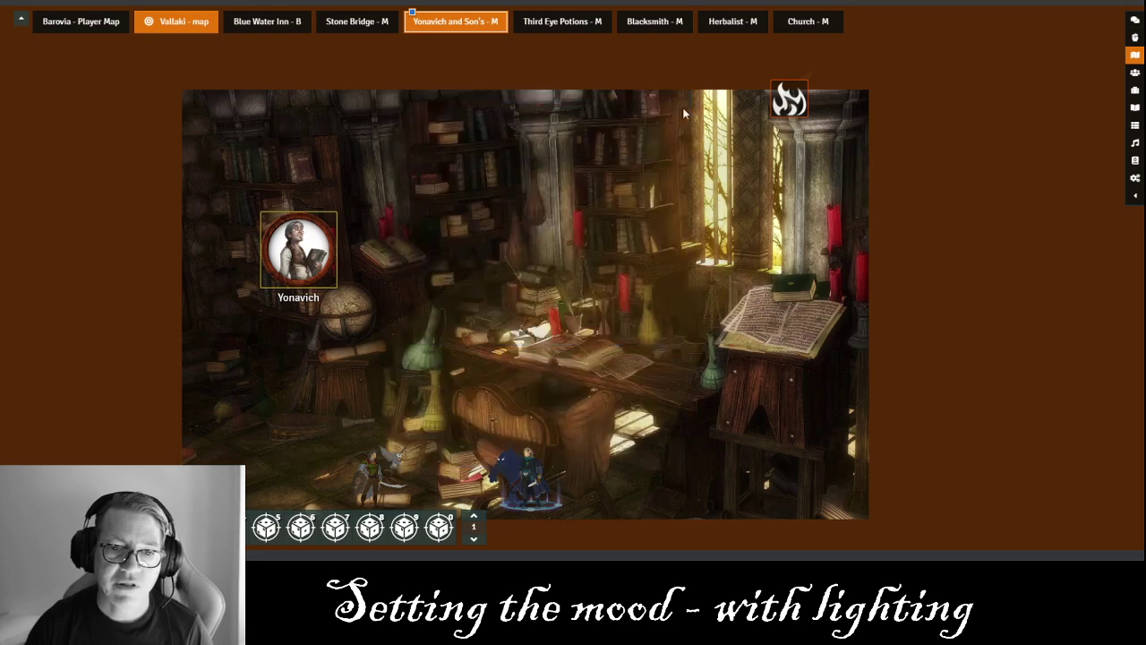
{"action": "left_click", "coordinate": [508, 472]}
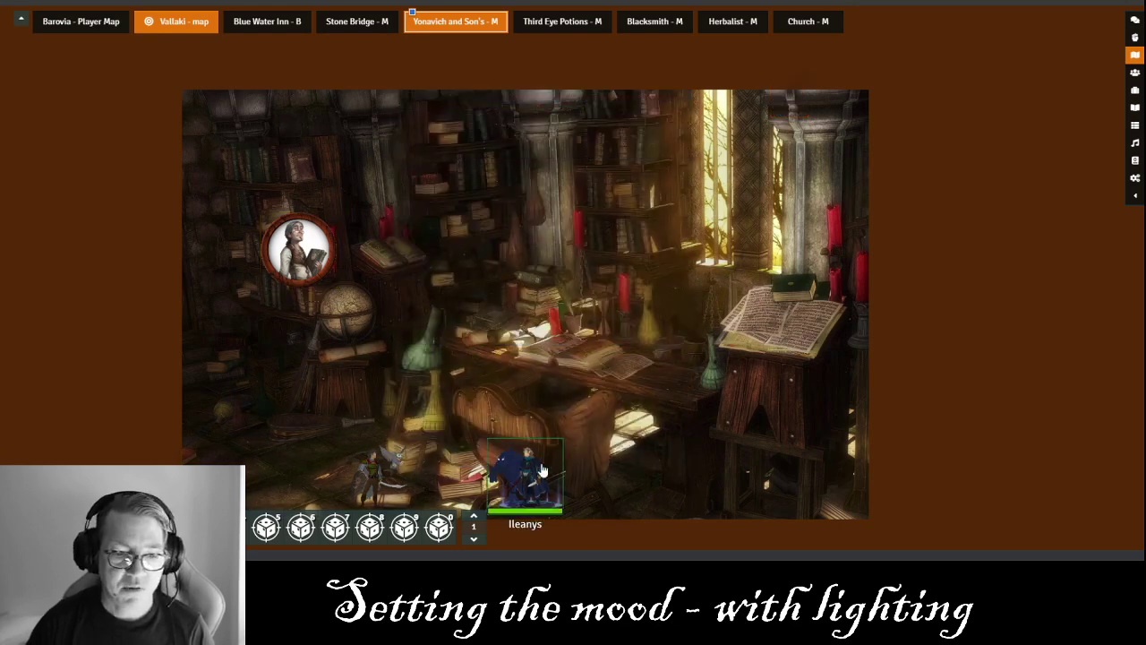
{"action": "key", "text": "ctrl+l"}
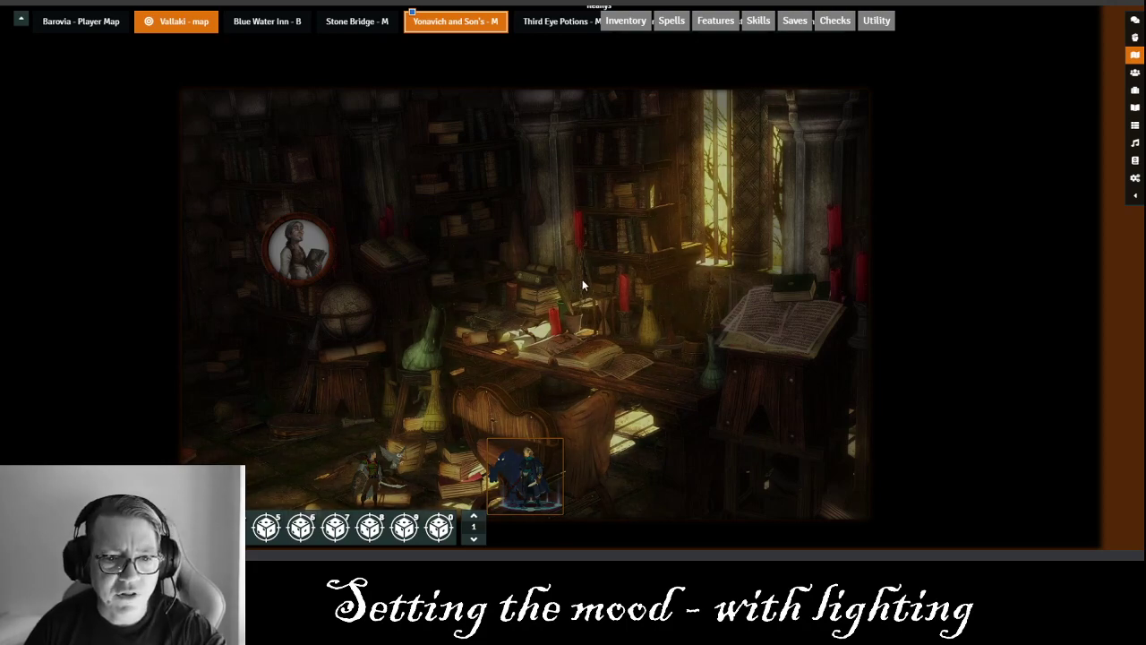
{"action": "scroll", "coordinate": [502, 275], "scroll_direction": "up", "scroll_amount": 1}
{"action": "scroll", "coordinate": [502, 276], "scroll_direction": "up", "scroll_amount": 2}
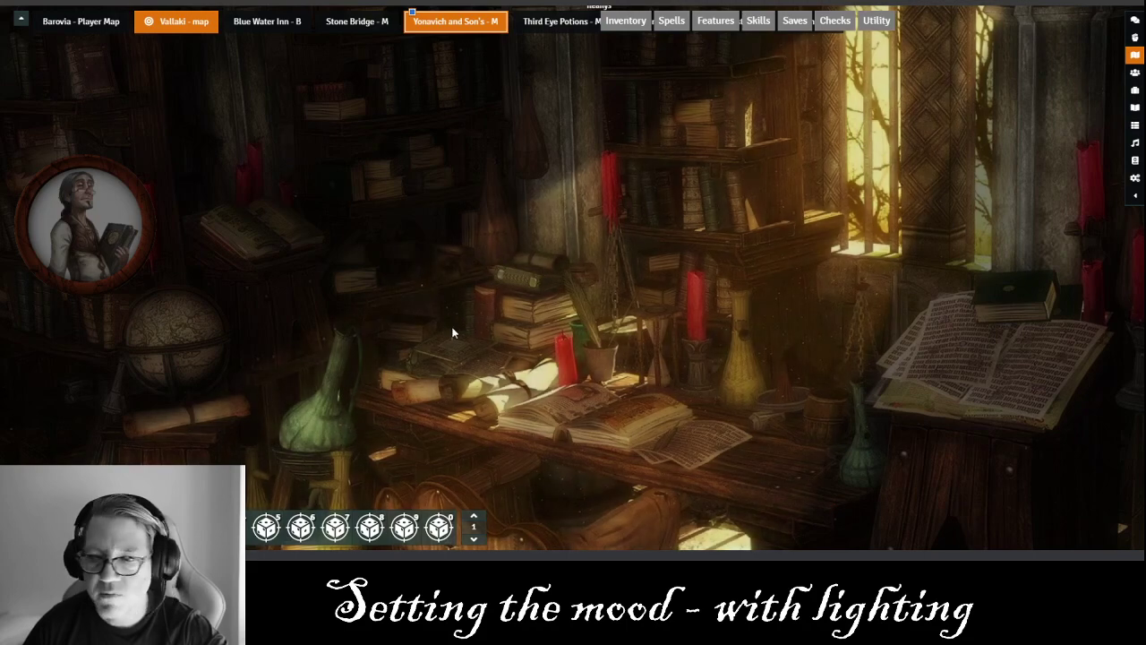
{"action": "scroll", "coordinate": [474, 331], "scroll_direction": "down", "scroll_amount": 1}
{"action": "scroll", "coordinate": [475, 327], "scroll_direction": "down", "scroll_amount": 4}
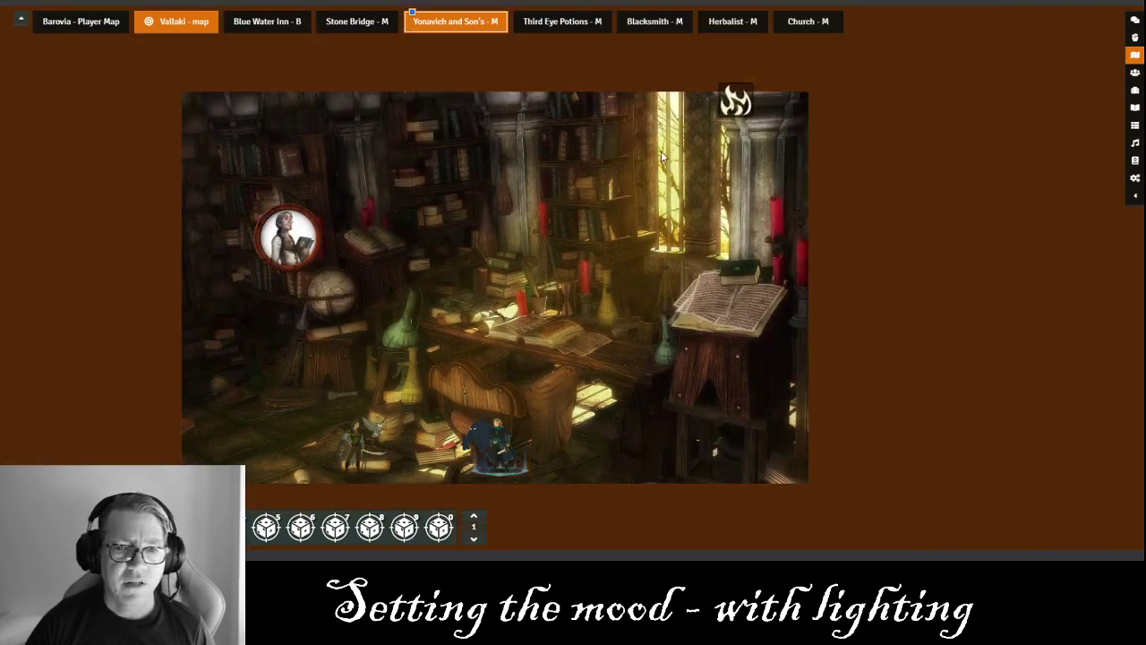
{"action": "double_click", "coordinate": [732, 102]}
{"action": "scroll", "coordinate": [573, 305], "scroll_direction": "down", "scroll_amount": 8}
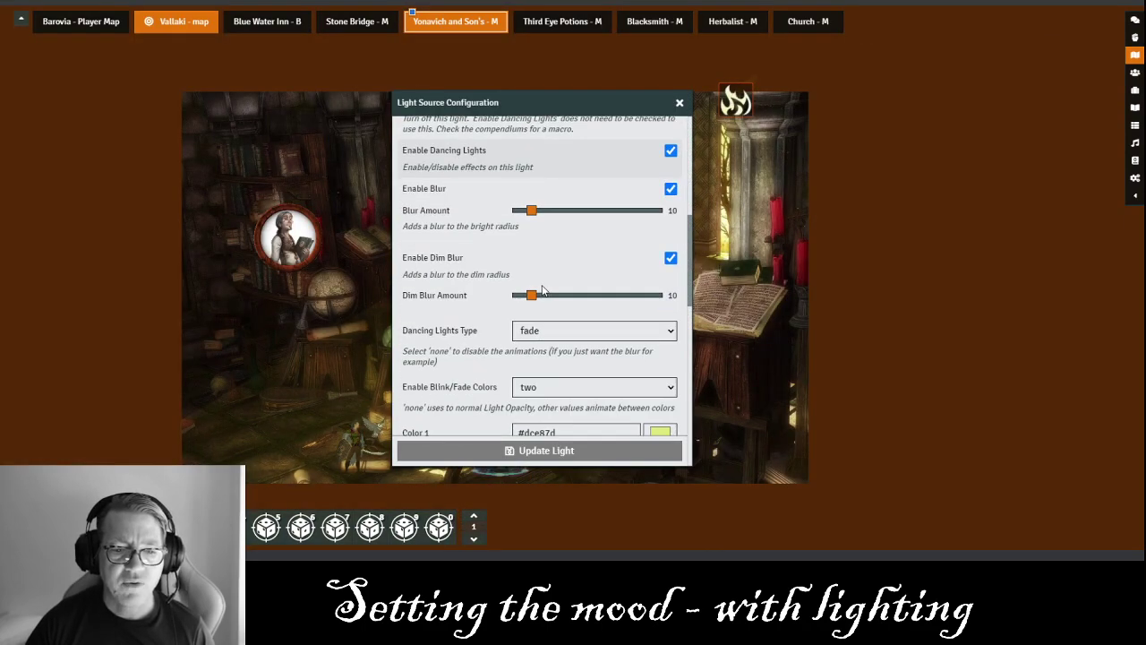
{"action": "scroll", "coordinate": [574, 331], "scroll_direction": "down", "scroll_amount": 3}
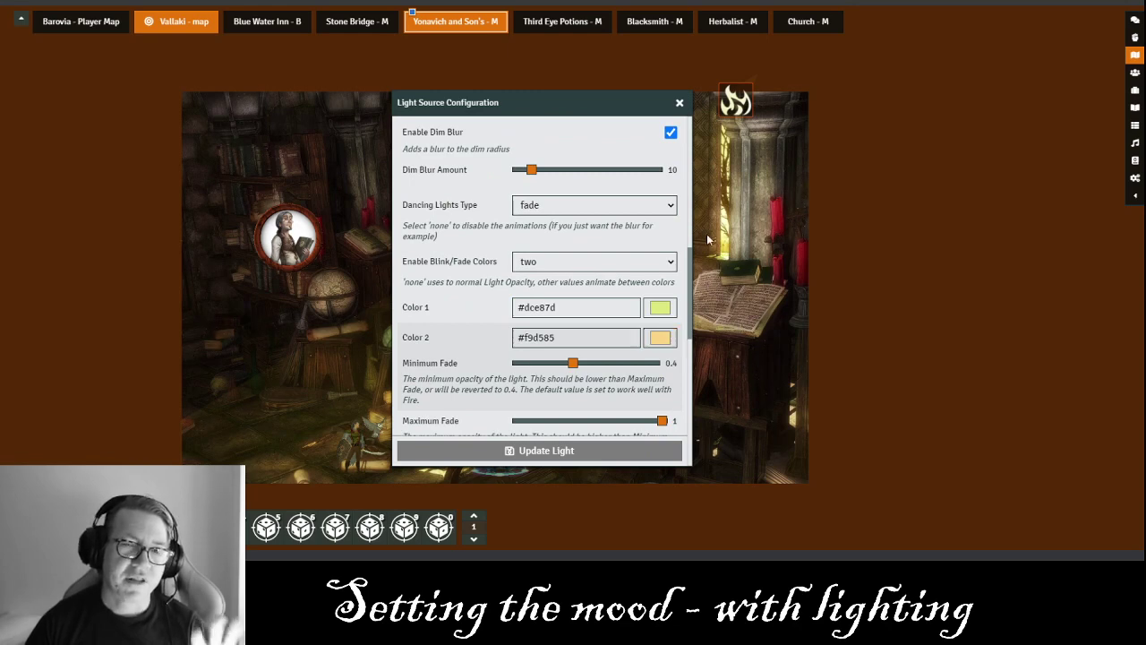
{"action": "left_click", "coordinate": [679, 104]}
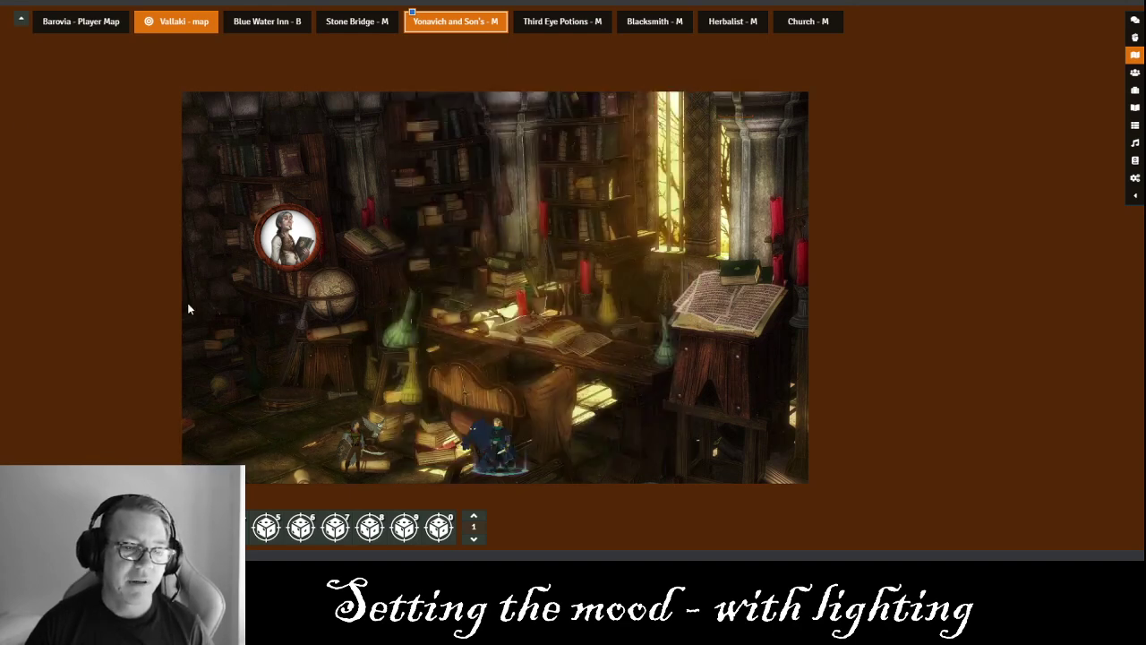
{"action": "left_click", "coordinate": [495, 444]}
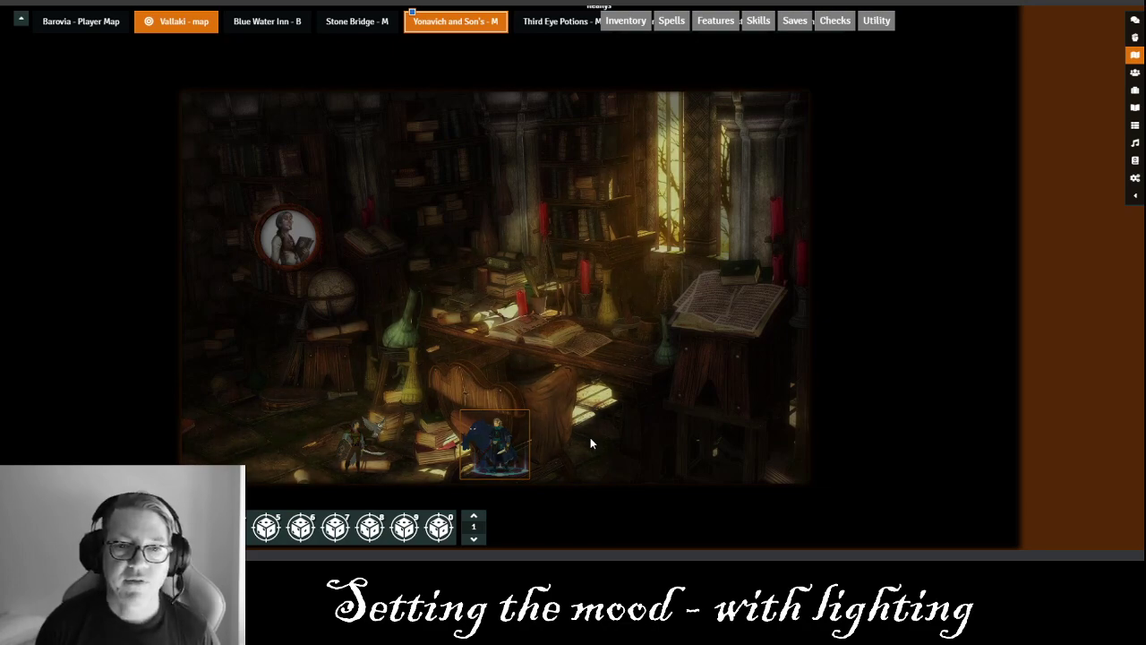
{"action": "left_click", "coordinate": [905, 231]}
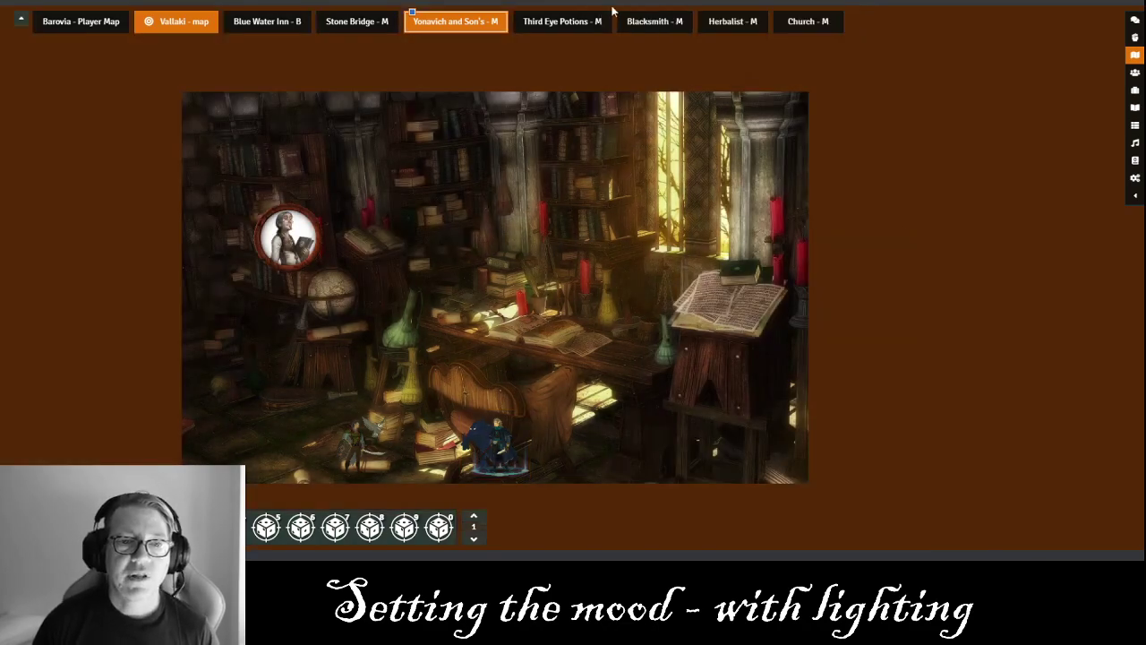
Switch to the Third Eye Potions - M scene and preview it through a token's vision.
{"action": "left_click", "coordinate": [563, 21]}
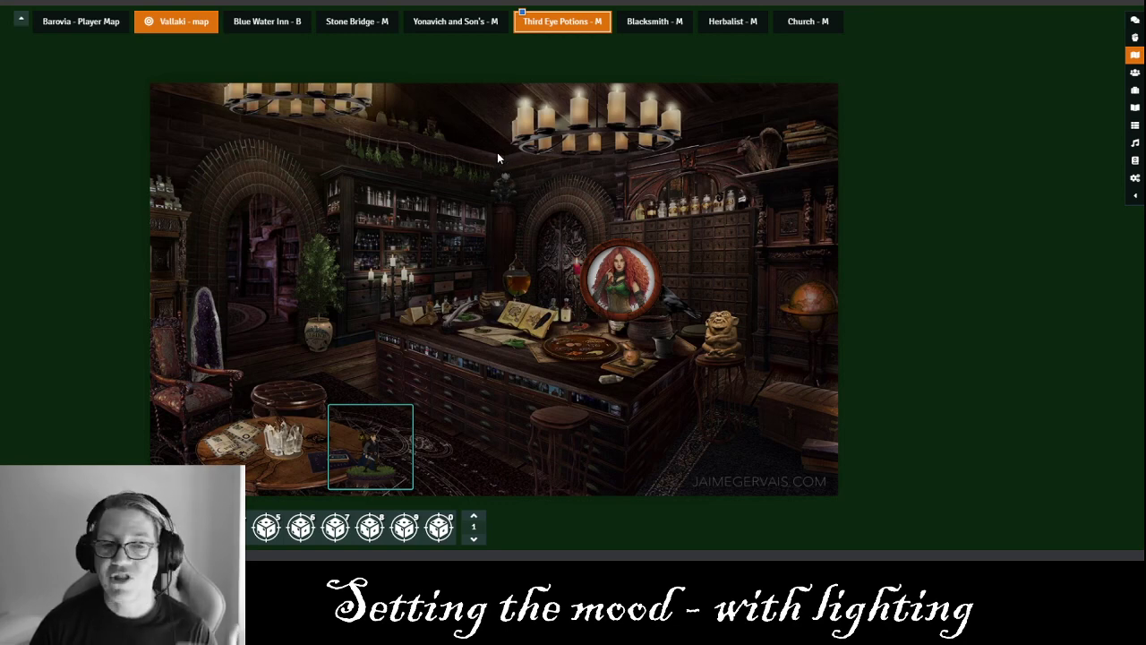
{"action": "left_click", "coordinate": [370, 455]}
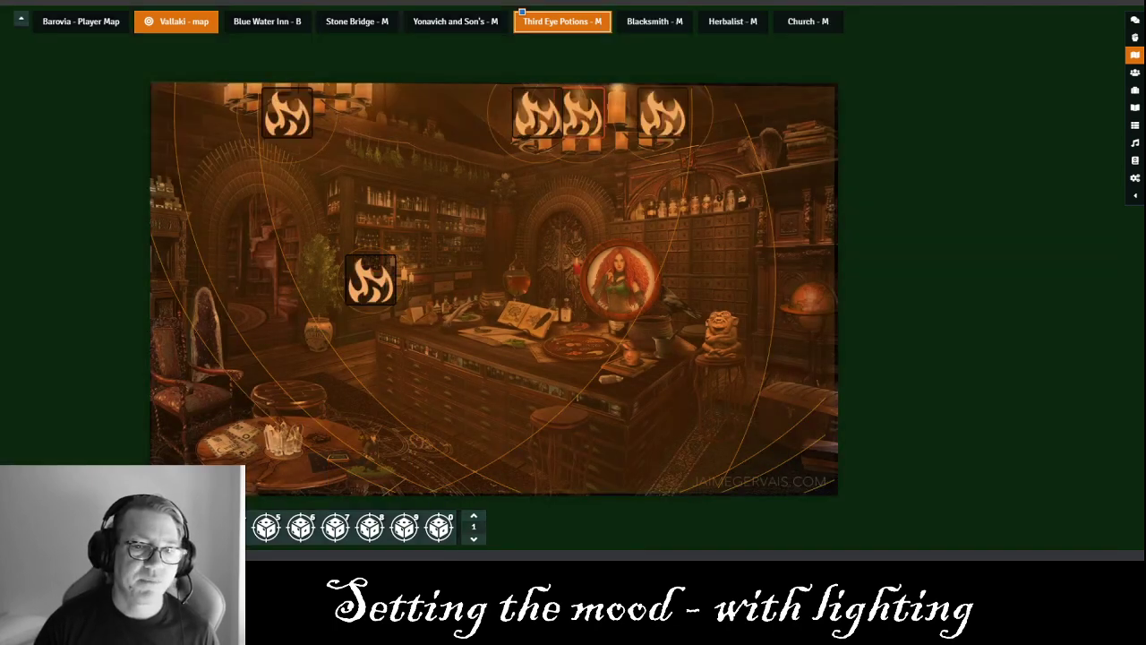
{"action": "double_click", "coordinate": [527, 124]}
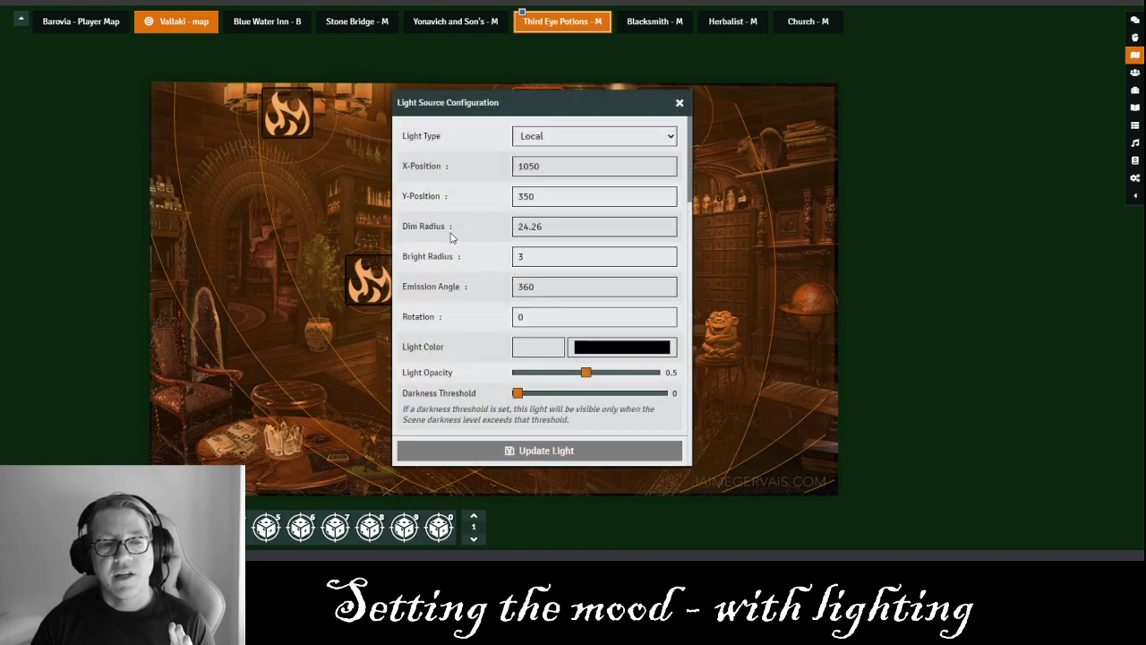
{"action": "scroll", "coordinate": [463, 255], "scroll_direction": "down", "scroll_amount": 1}
{"action": "left_click_drag", "start_coordinate": [467, 99], "coordinate": [766, 120]}
{"action": "left_click", "coordinate": [861, 211]}
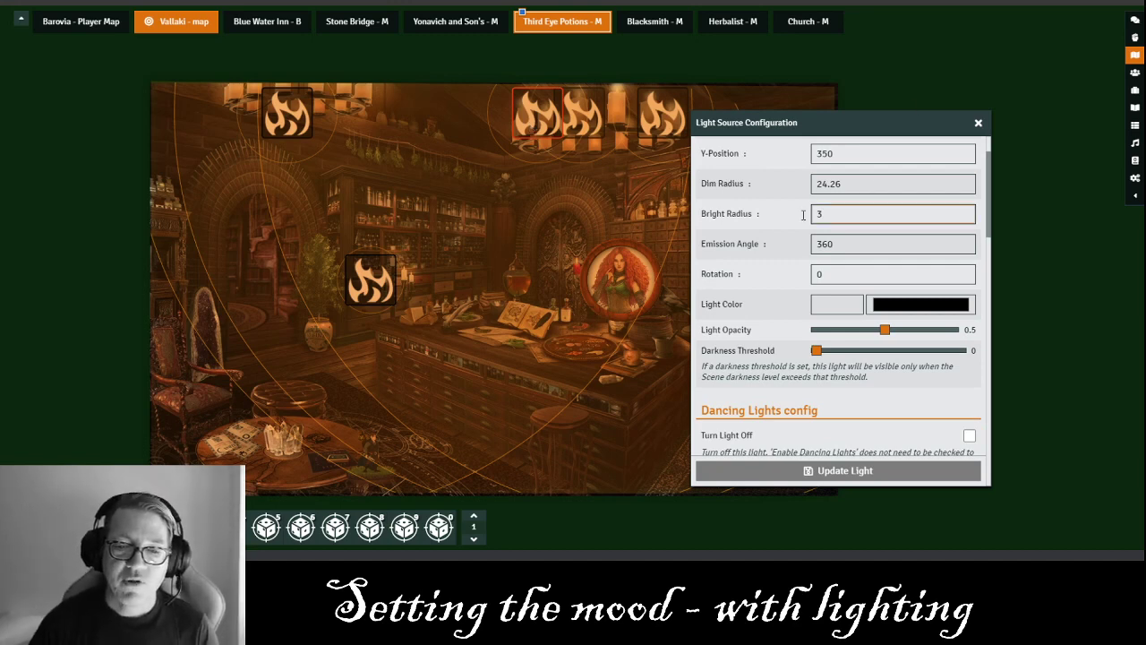
{"action": "scroll", "coordinate": [864, 224], "scroll_direction": "down", "scroll_amount": 3}
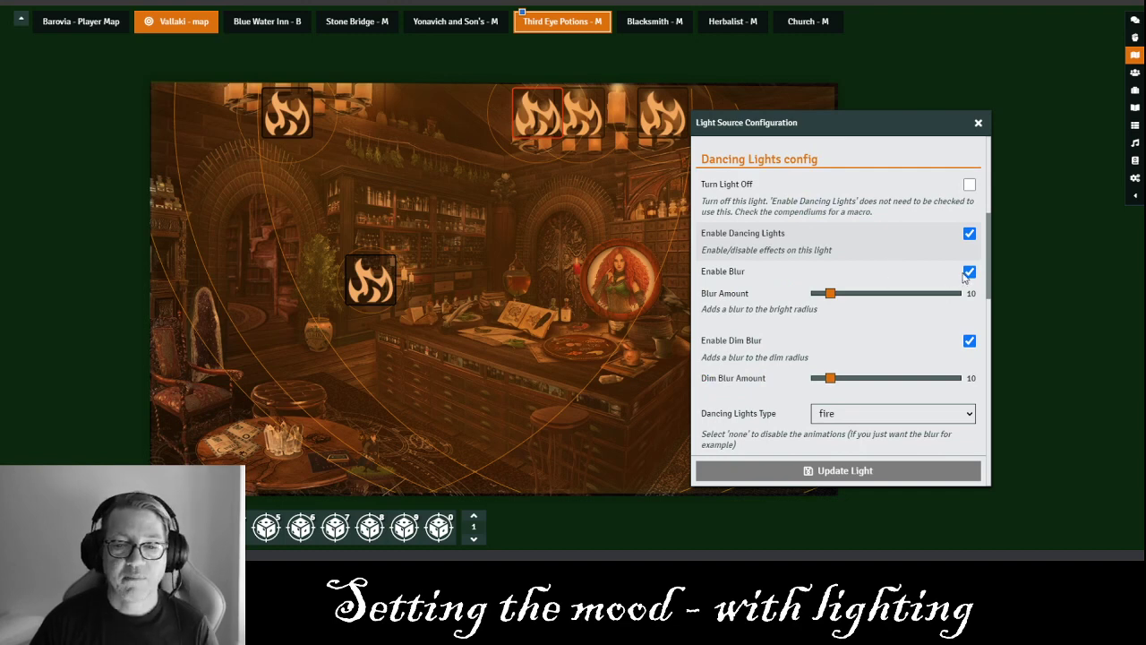
{"action": "scroll", "coordinate": [931, 323], "scroll_direction": "down", "scroll_amount": 3}
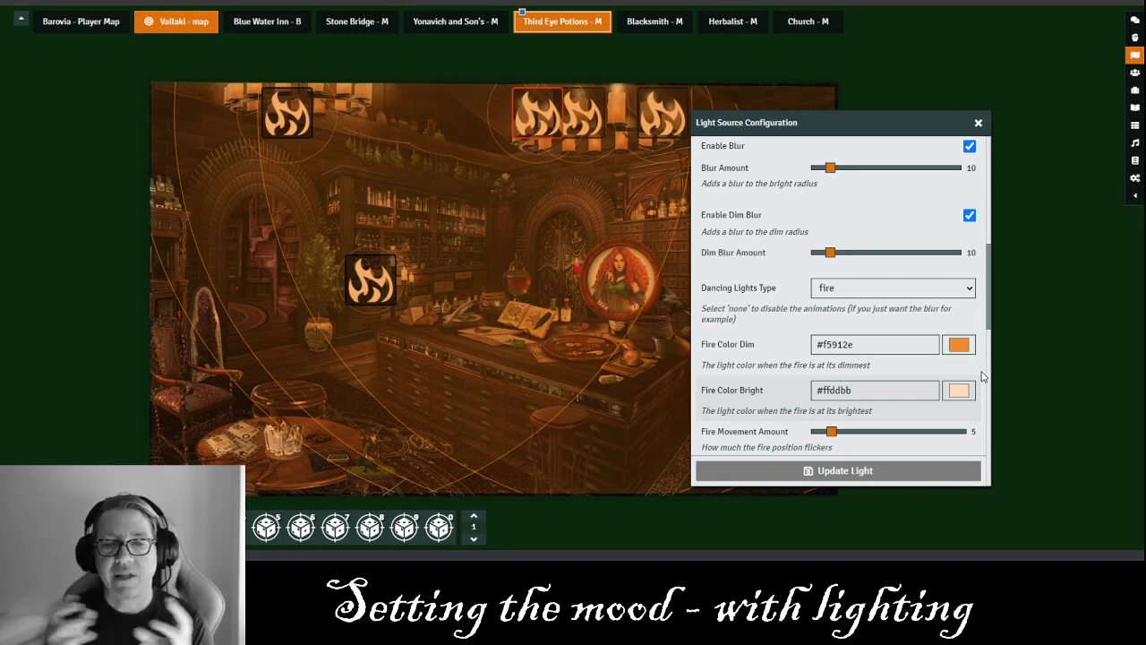
{"action": "triple_click", "coordinate": [833, 343]}
{"action": "left_click", "coordinate": [800, 292]}
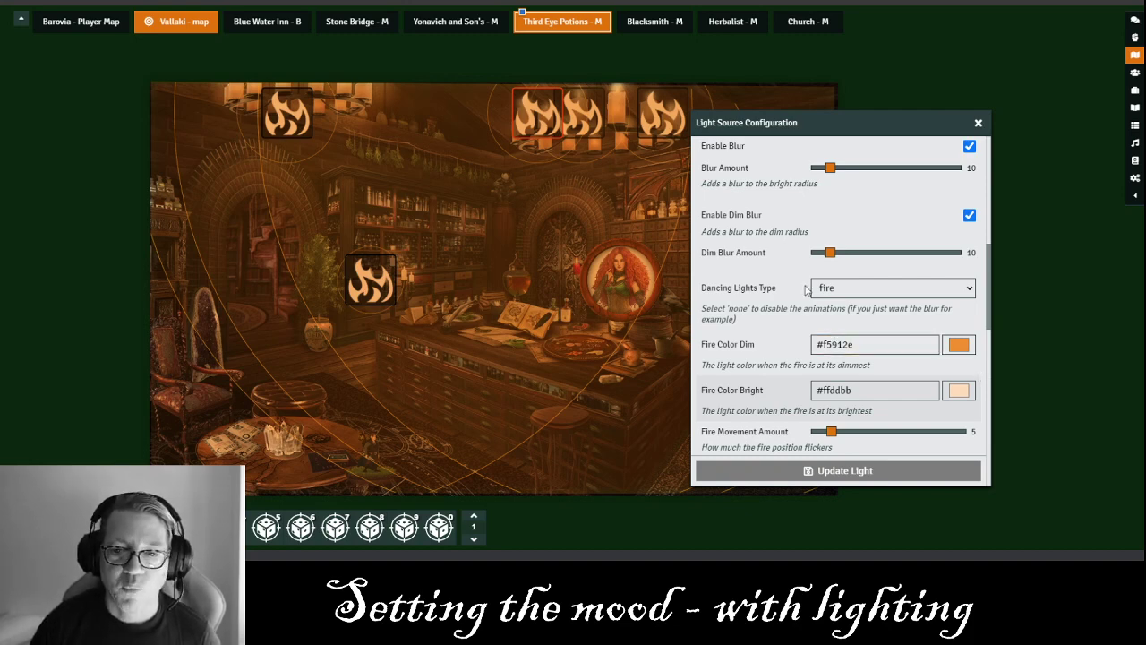
{"action": "left_click", "coordinate": [978, 123]}
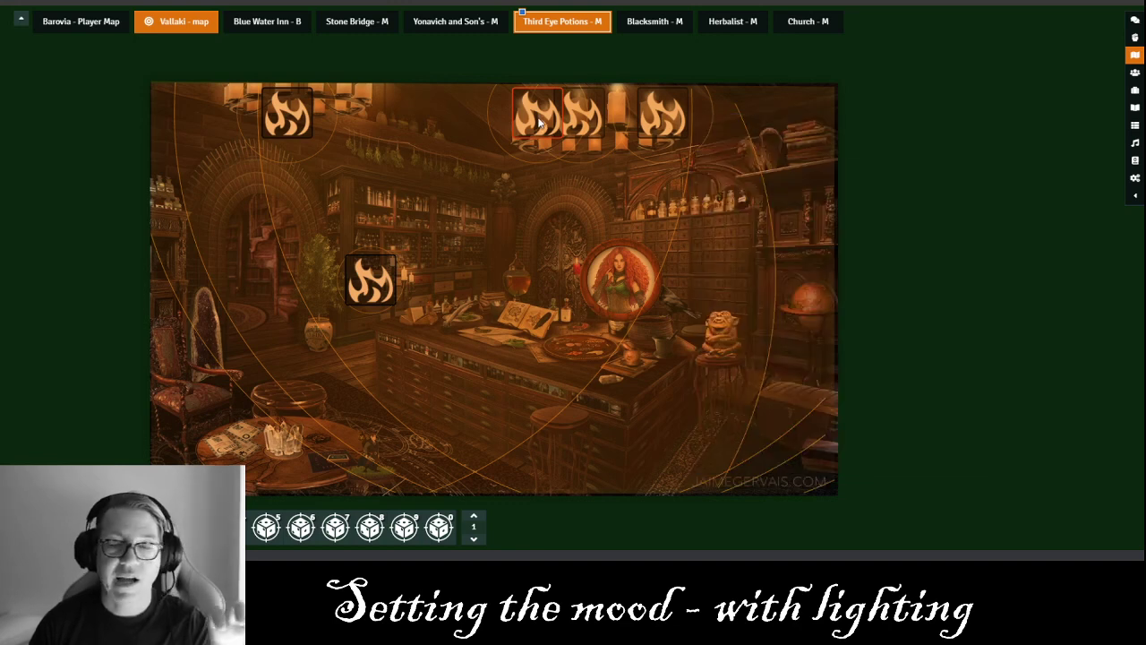
Duplicate the chandelier fire light, move the copy along the counter, then delete it.
{"action": "key", "text": "ctrl+c"}
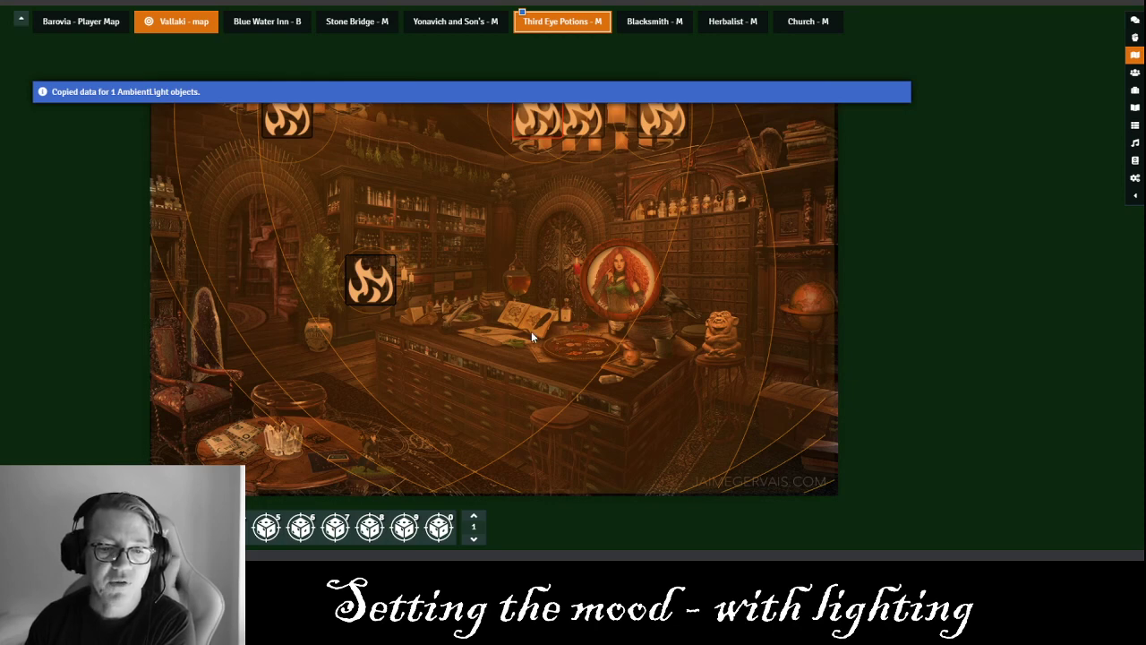
{"action": "key", "text": "ctrl+v"}
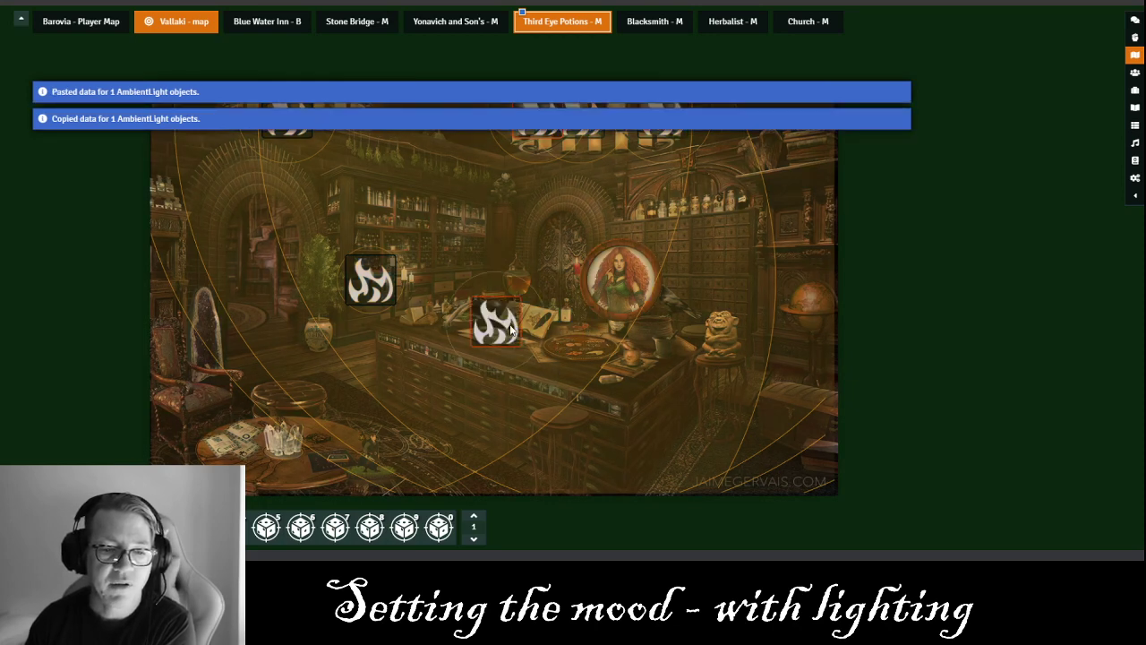
{"action": "left_click_drag", "start_coordinate": [516, 332], "coordinate": [578, 367]}
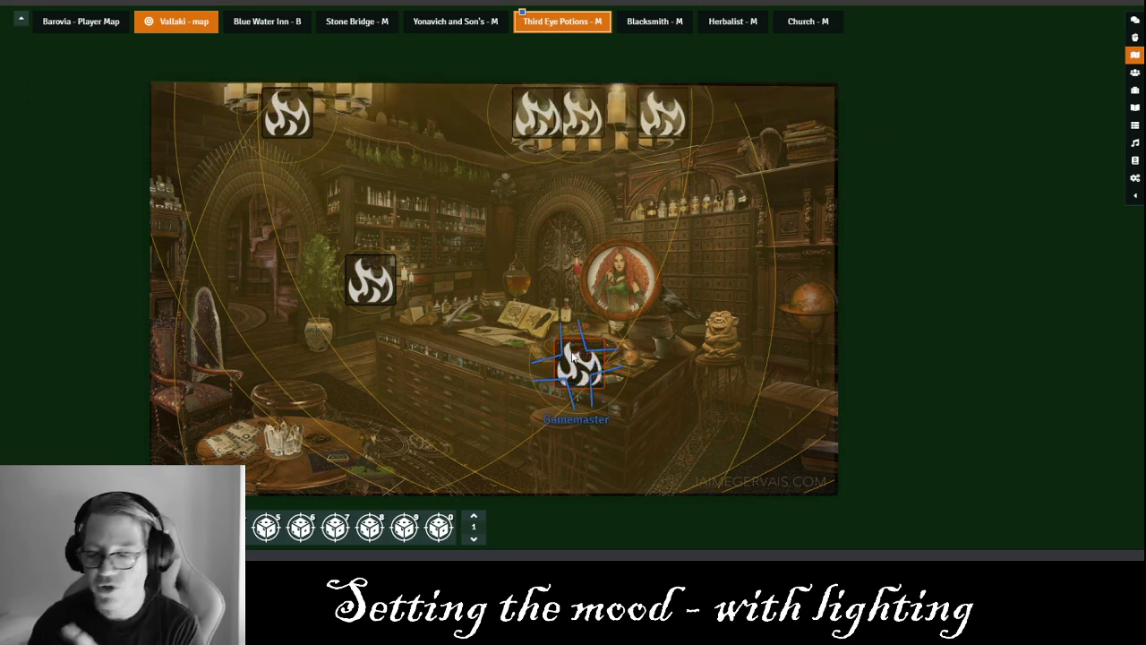
{"action": "key", "text": "Delete"}
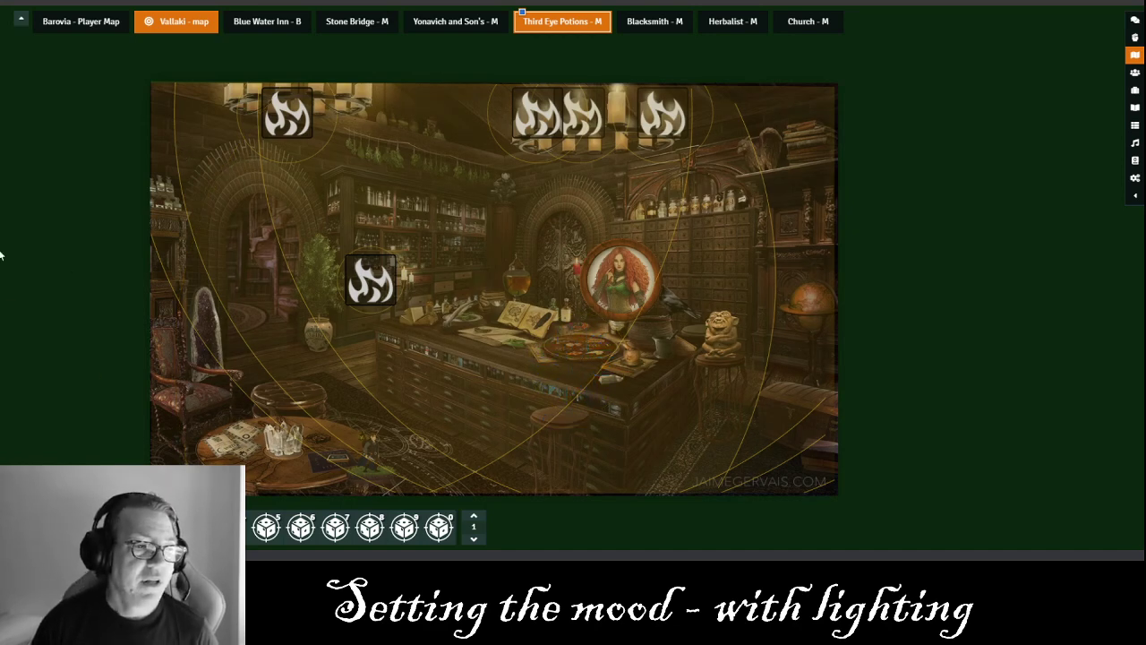
{"action": "left_click", "coordinate": [4, 200]}
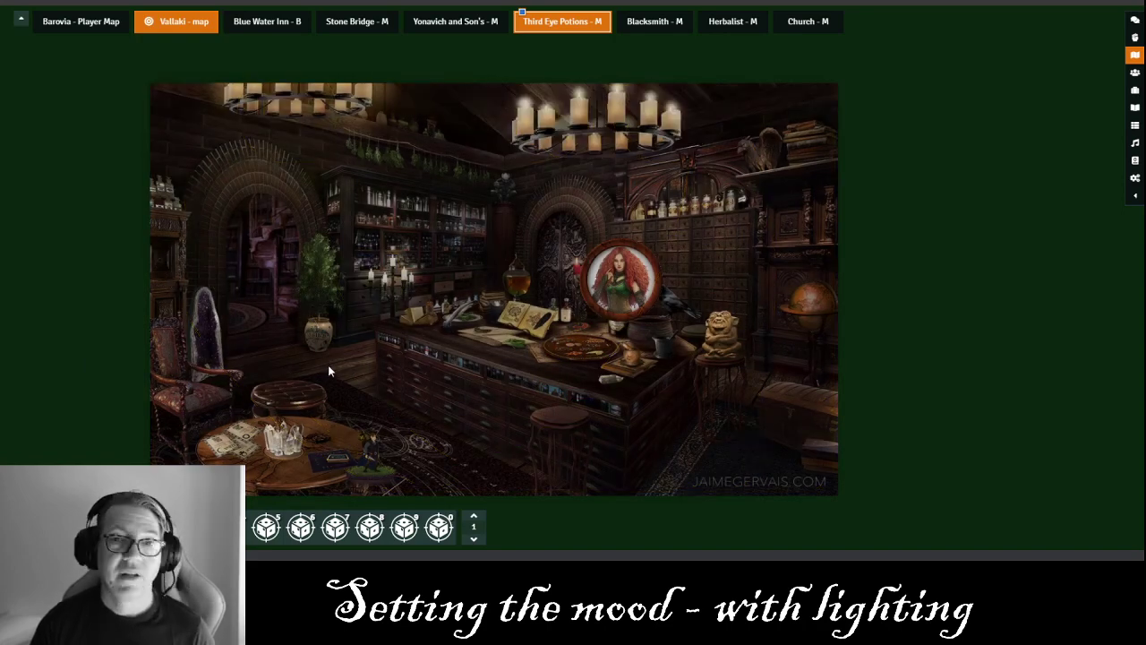
Preview the potion shop through the rug token's vision, then deselect it for full lighting.
{"action": "left_click", "coordinate": [386, 450]}
{"action": "left_click", "coordinate": [387, 451]}
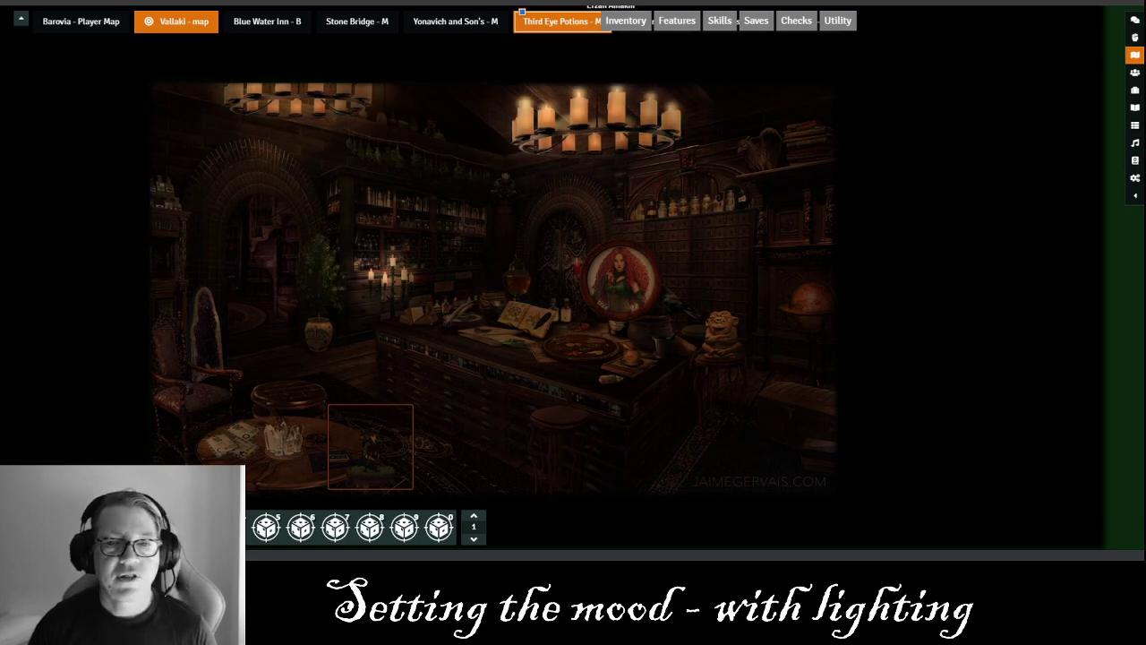
{"action": "left_click", "coordinate": [897, 88]}
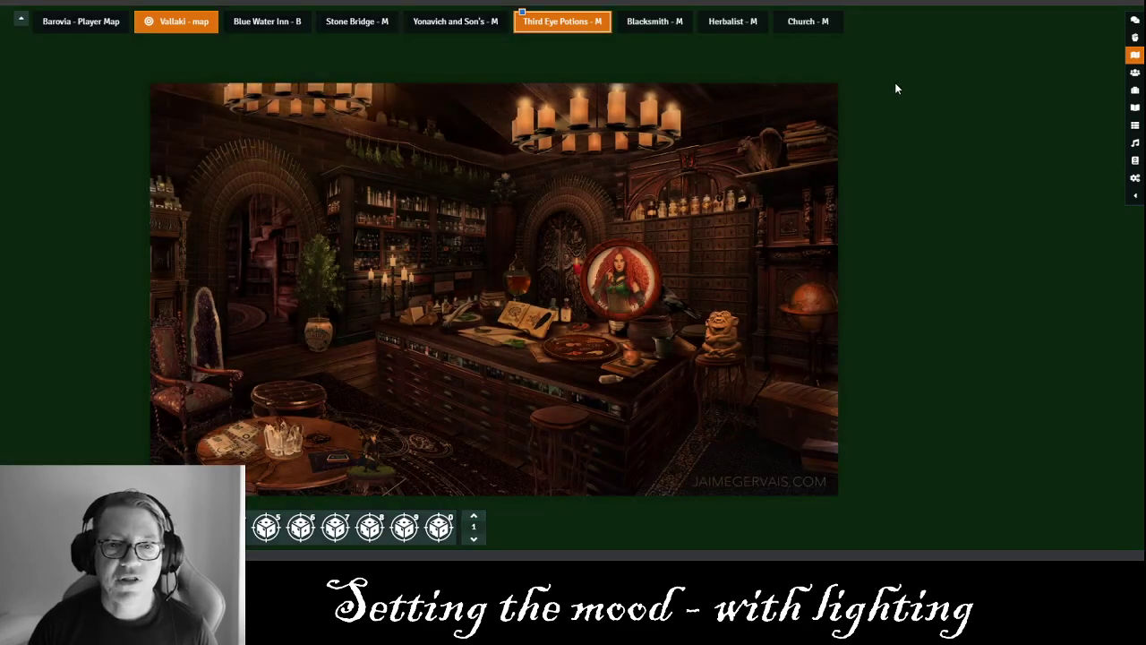
Switch to the Blacksmith scene and view it through the Herjann token's vision.
{"action": "left_click", "coordinate": [654, 26]}
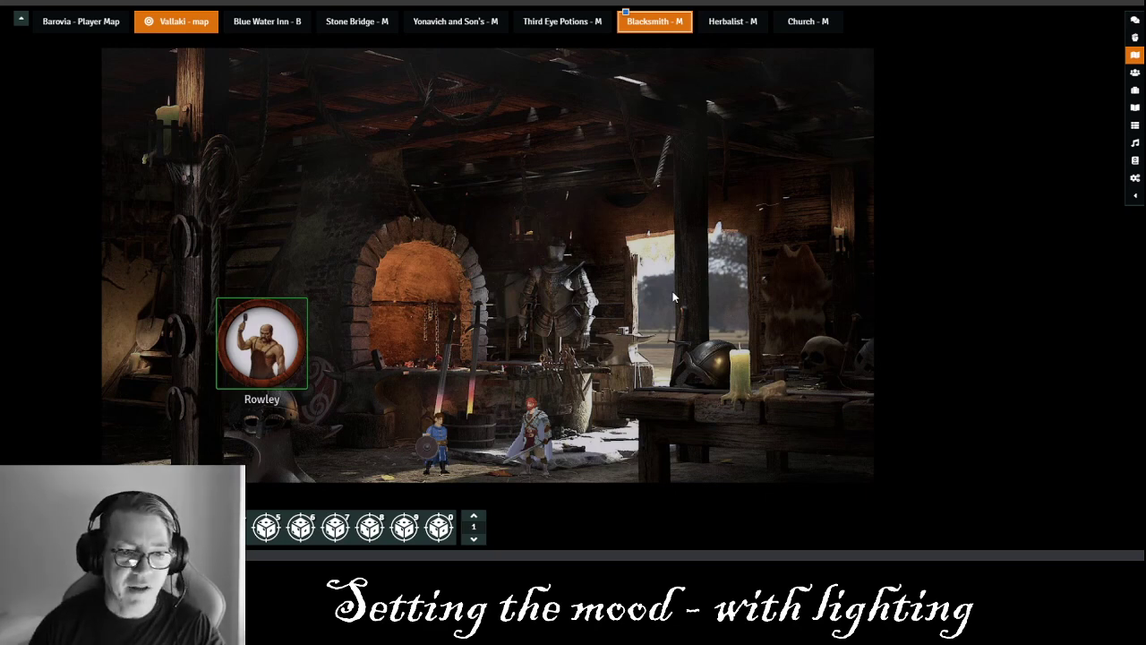
{"action": "left_click", "coordinate": [707, 476]}
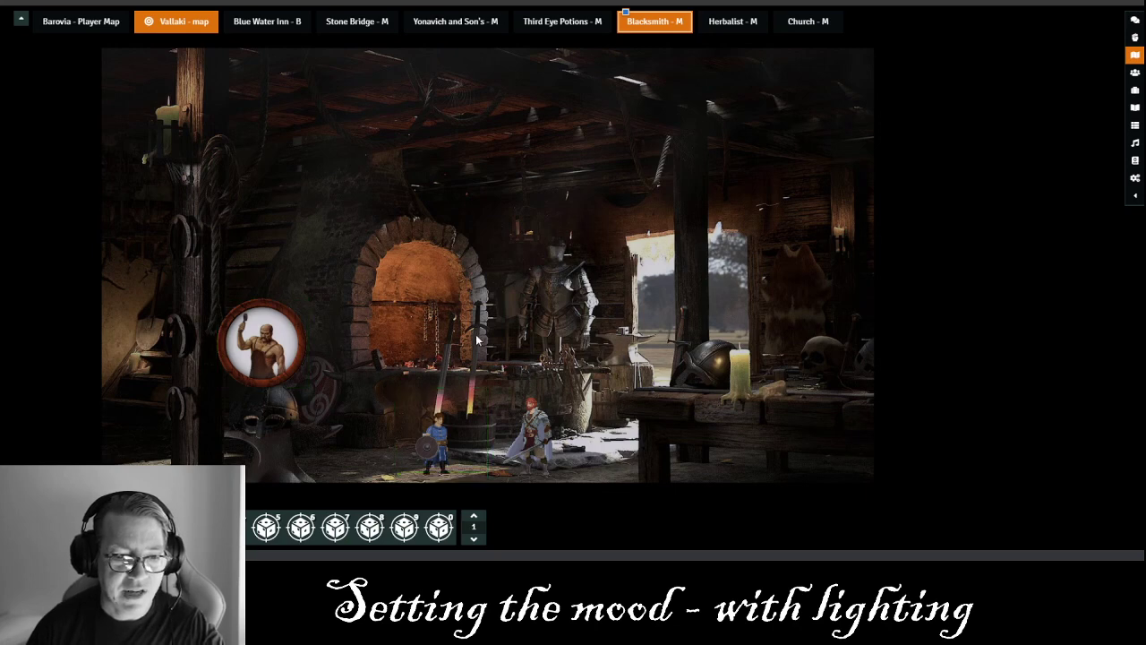
{"action": "left_click", "coordinate": [454, 419]}
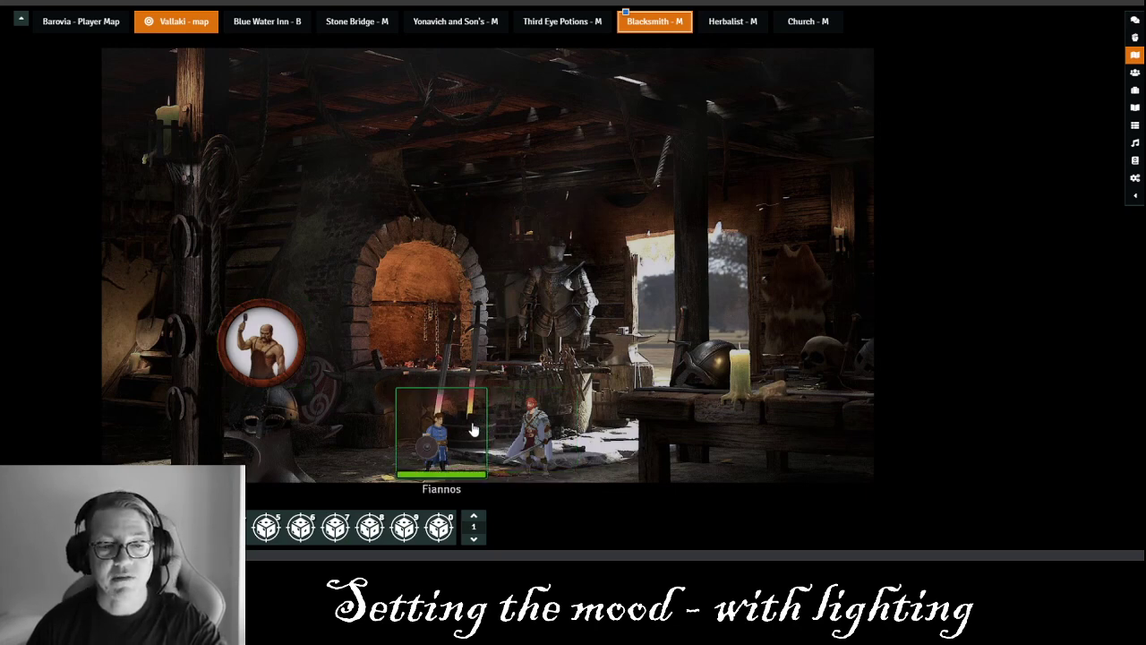
{"action": "left_click", "coordinate": [481, 351]}
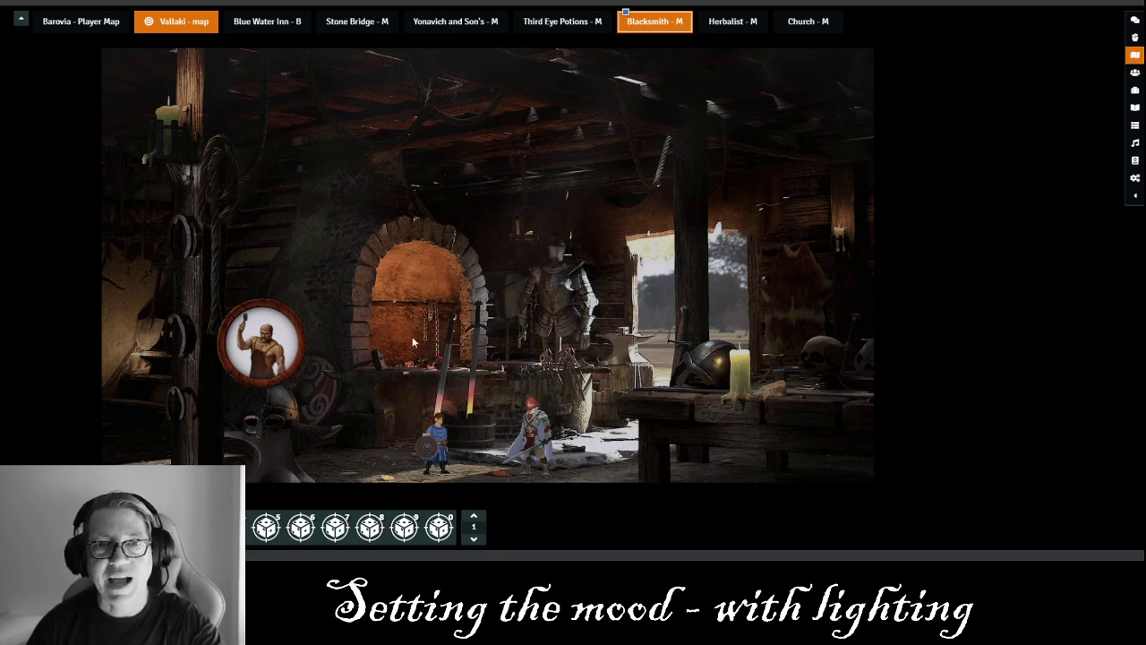
{"action": "left_click", "coordinate": [410, 410]}
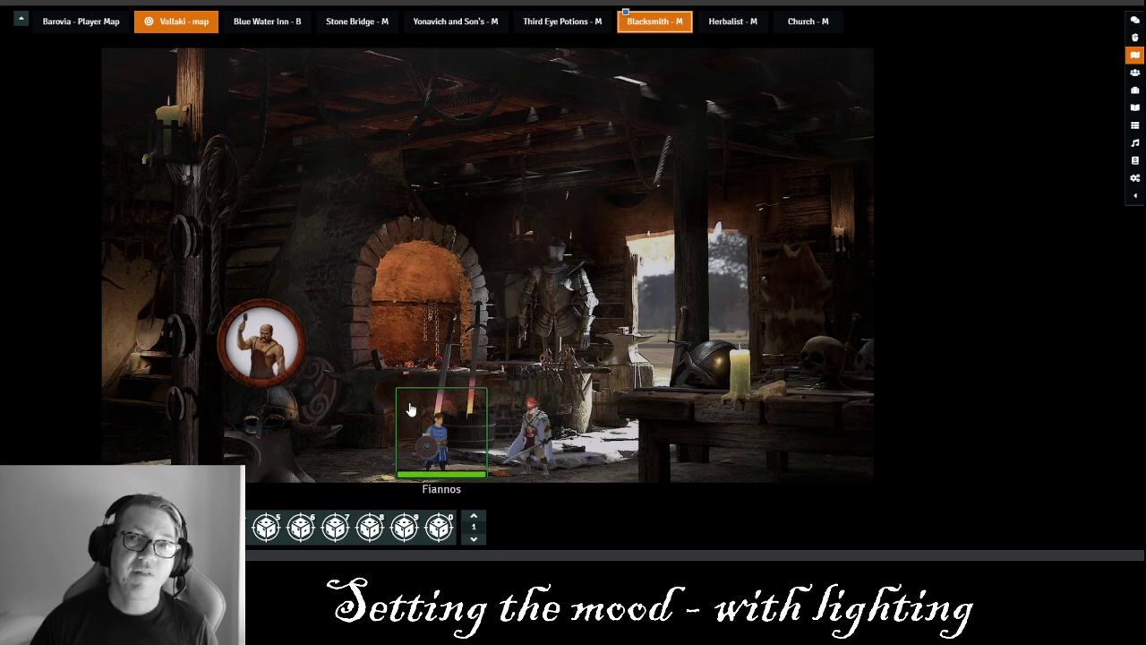
{"action": "left_click", "coordinate": [535, 439]}
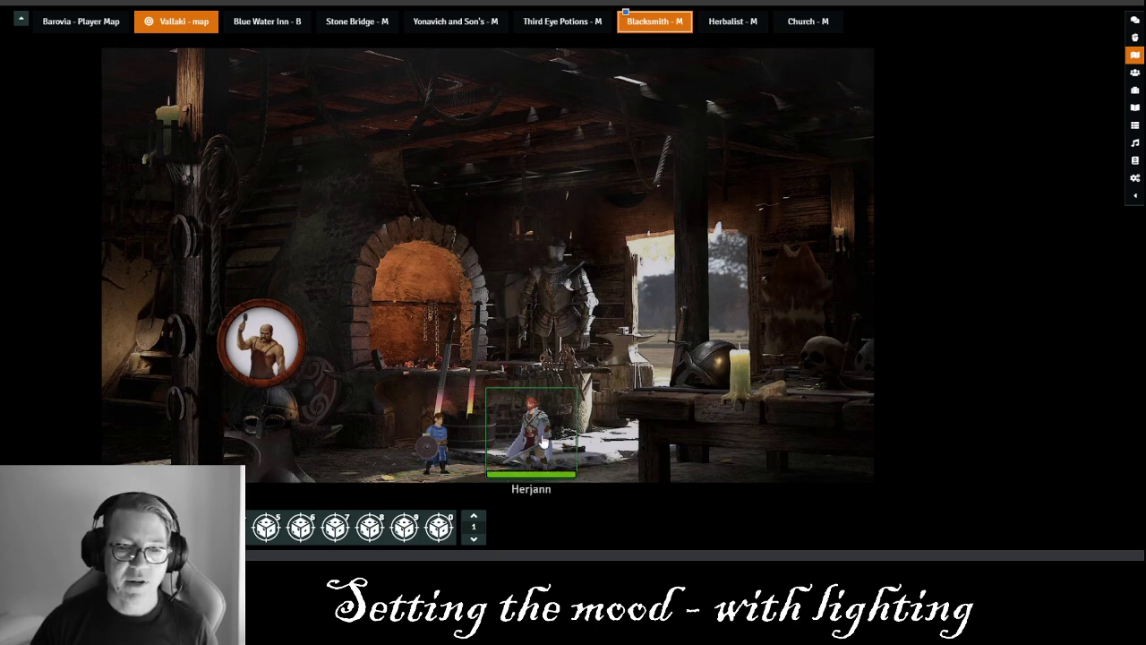
{"action": "key", "text": "ctrl+l"}
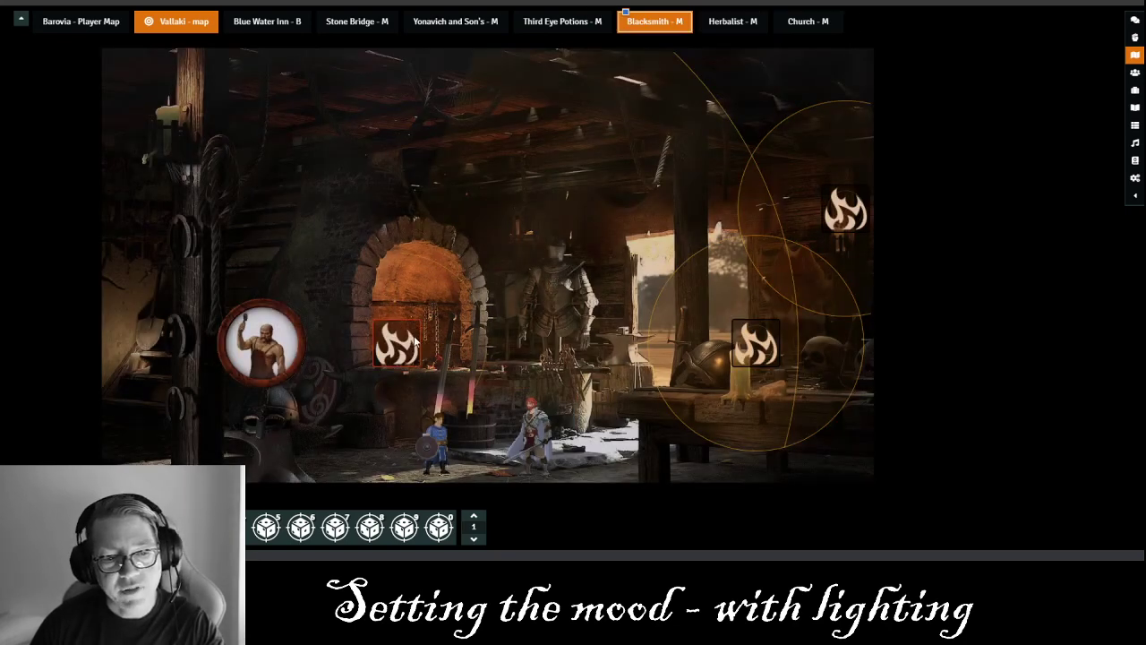
{"action": "double_click", "coordinate": [397, 349]}
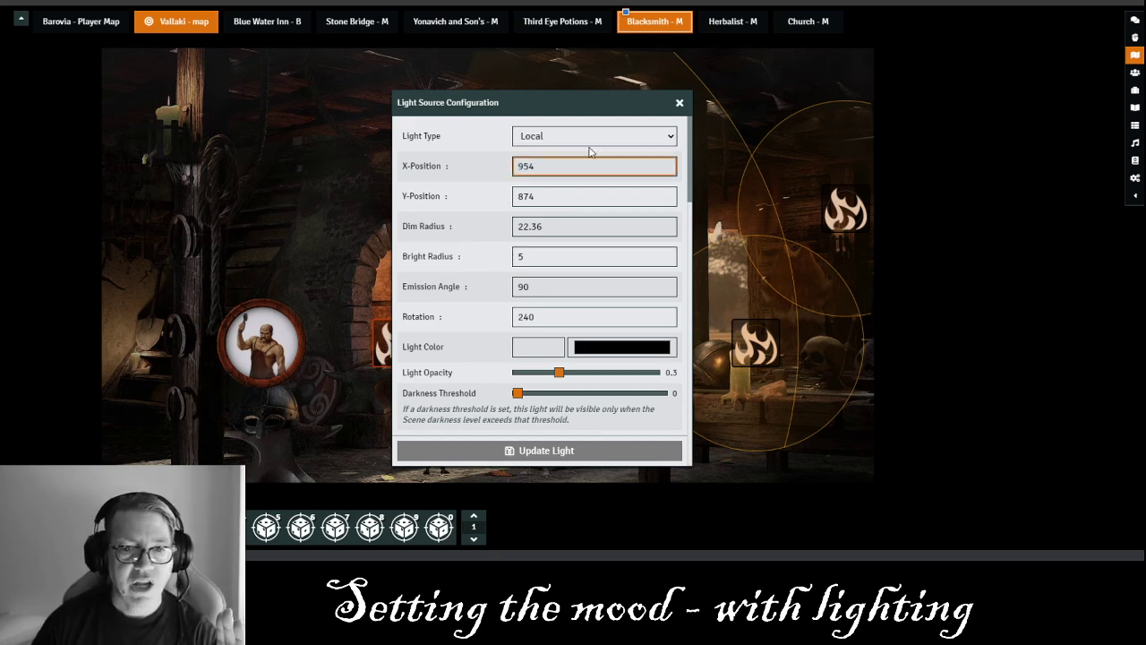
{"action": "left_click", "coordinate": [680, 104]}
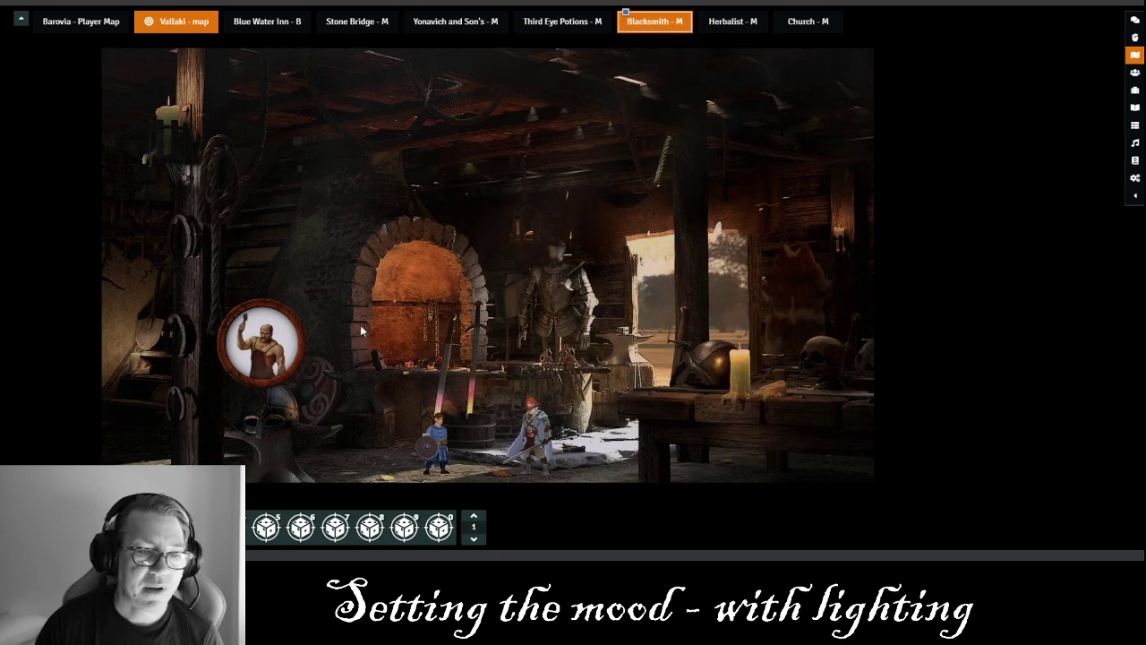
Preview the forge firelight from the blue token's vision, deselect it, then switch to Herbalist - M.
{"action": "left_click", "coordinate": [455, 443]}
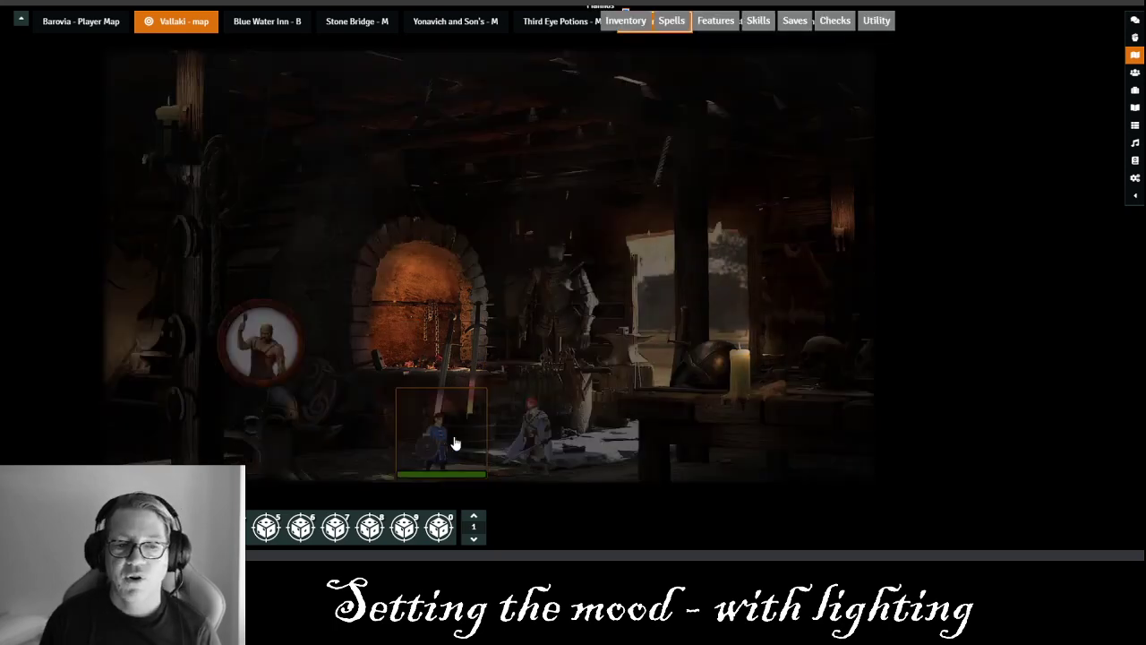
{"action": "left_click", "coordinate": [232, 242]}
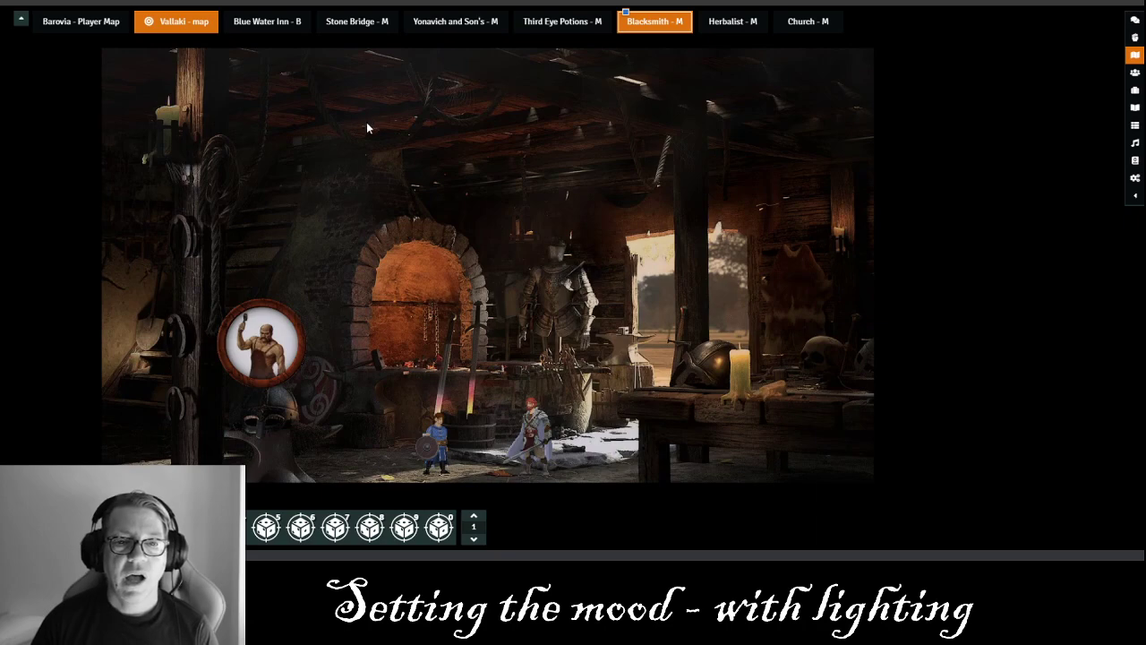
{"action": "left_click", "coordinate": [736, 25]}
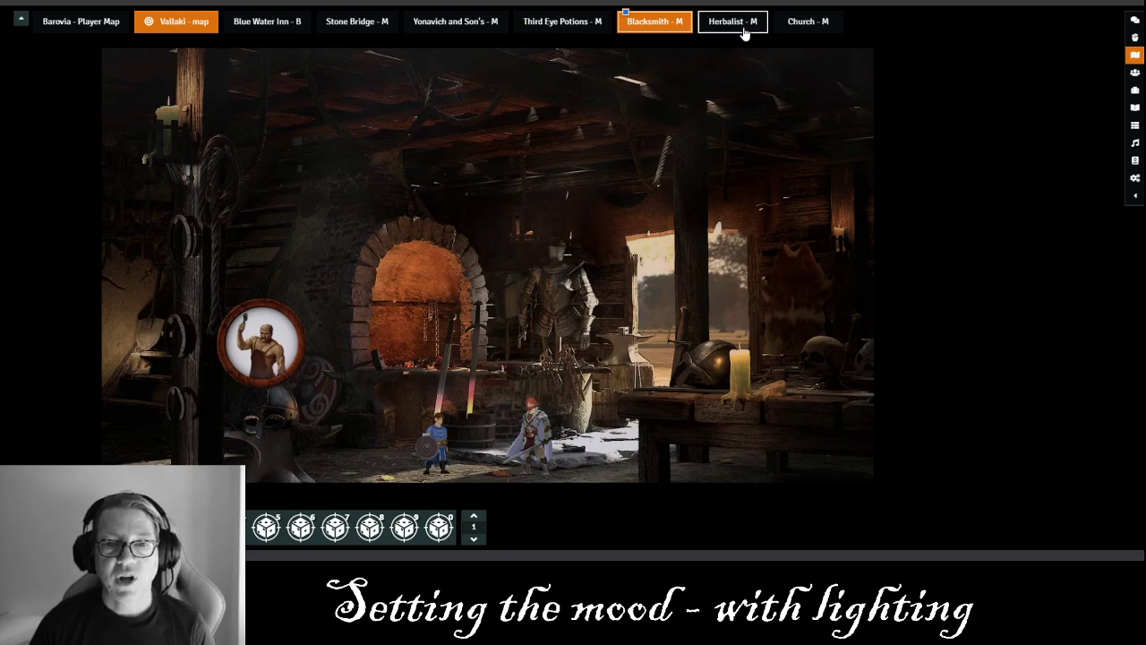
Uncheck Bubbles and Stars in the Herbalist scene's Weather Effects Management and save.
{"action": "left_click_drag", "start_coordinate": [573, 197], "coordinate": [755, 272]}
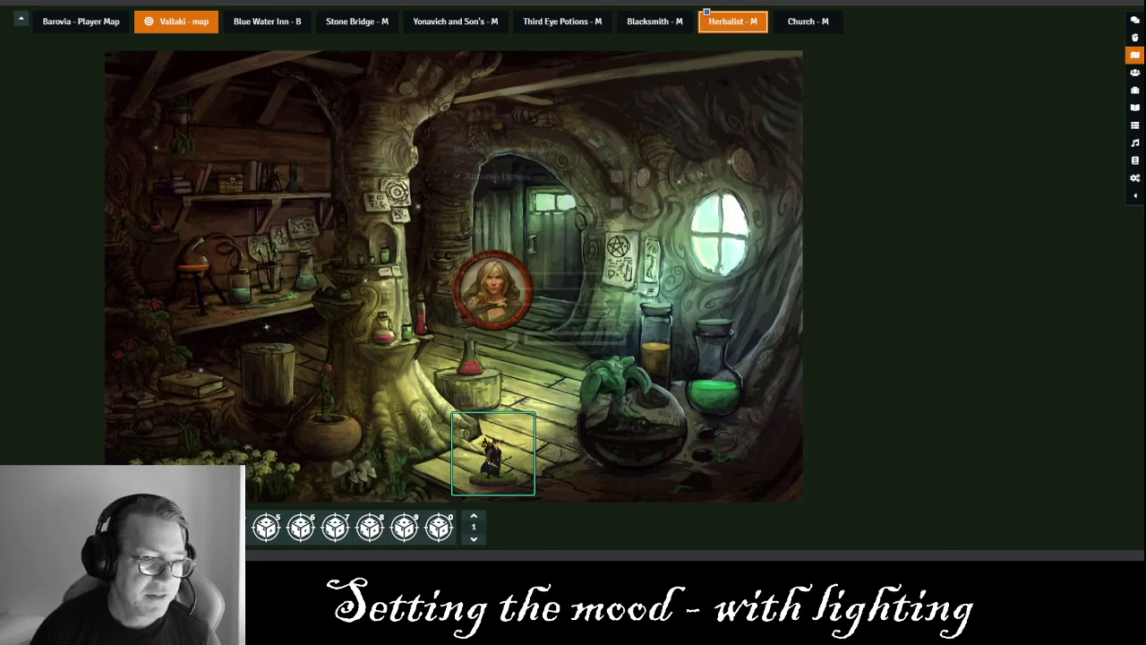
{"action": "left_click", "coordinate": [617, 257]}
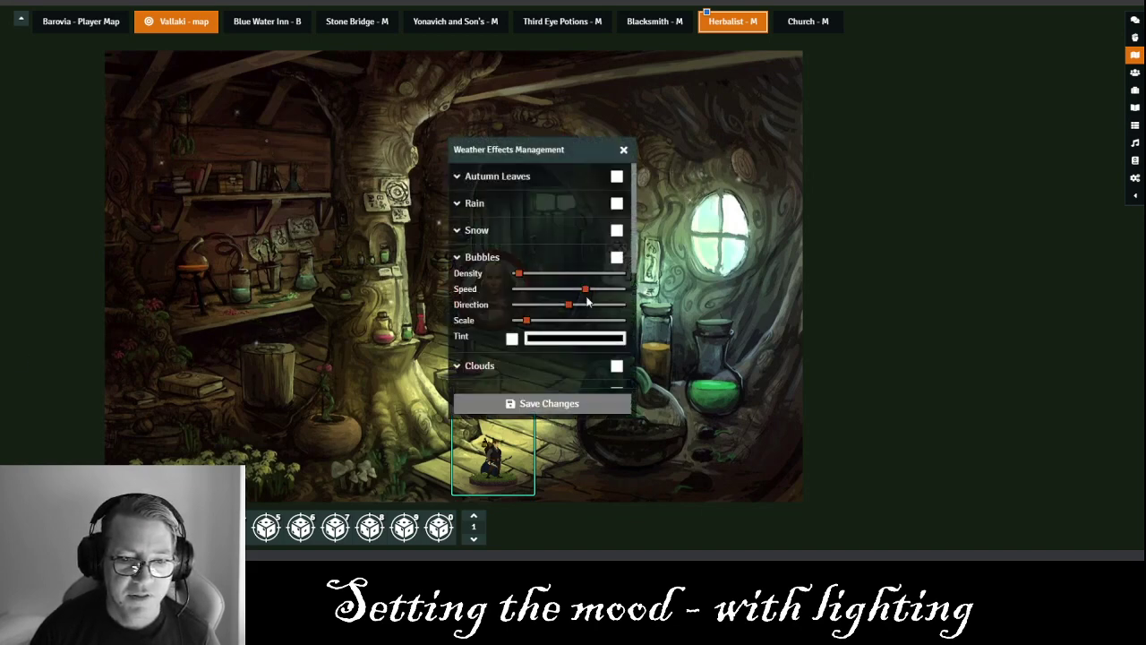
{"action": "scroll", "coordinate": [587, 304], "scroll_direction": "down", "scroll_amount": 3}
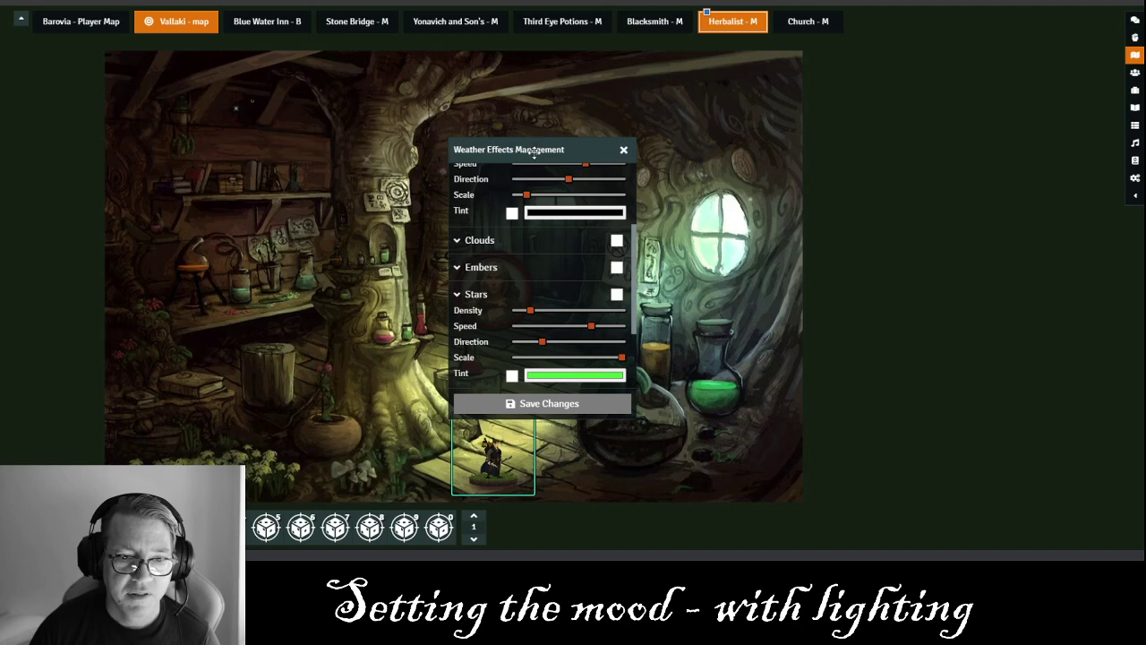
{"action": "left_click_drag", "start_coordinate": [534, 153], "coordinate": [239, 155]}
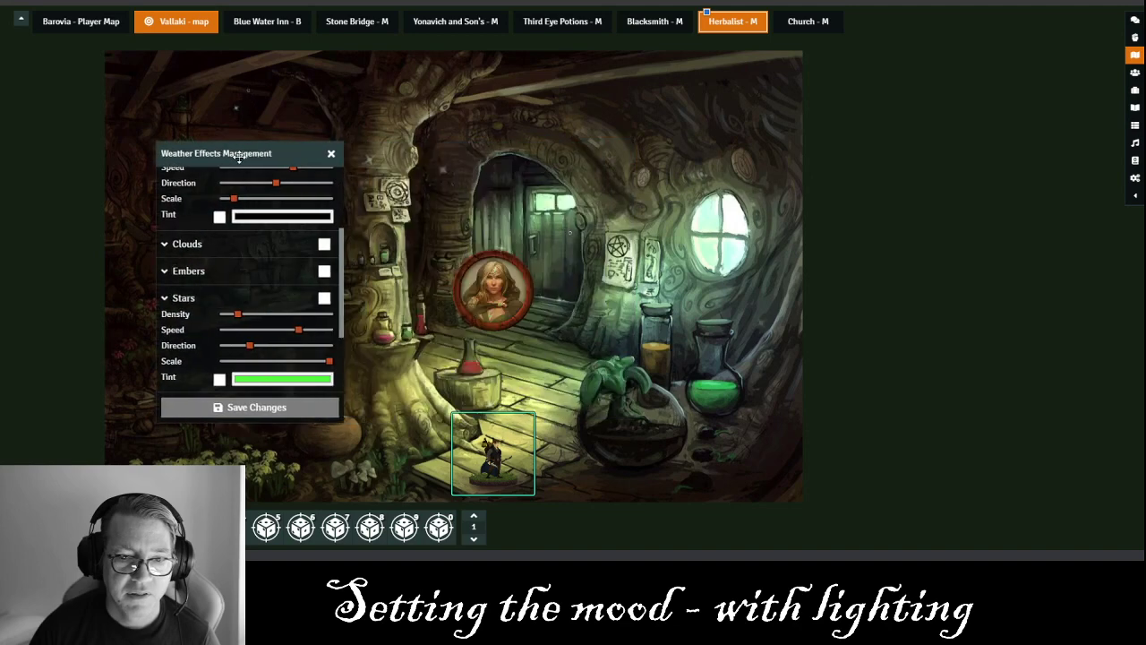
{"action": "left_click", "coordinate": [253, 408]}
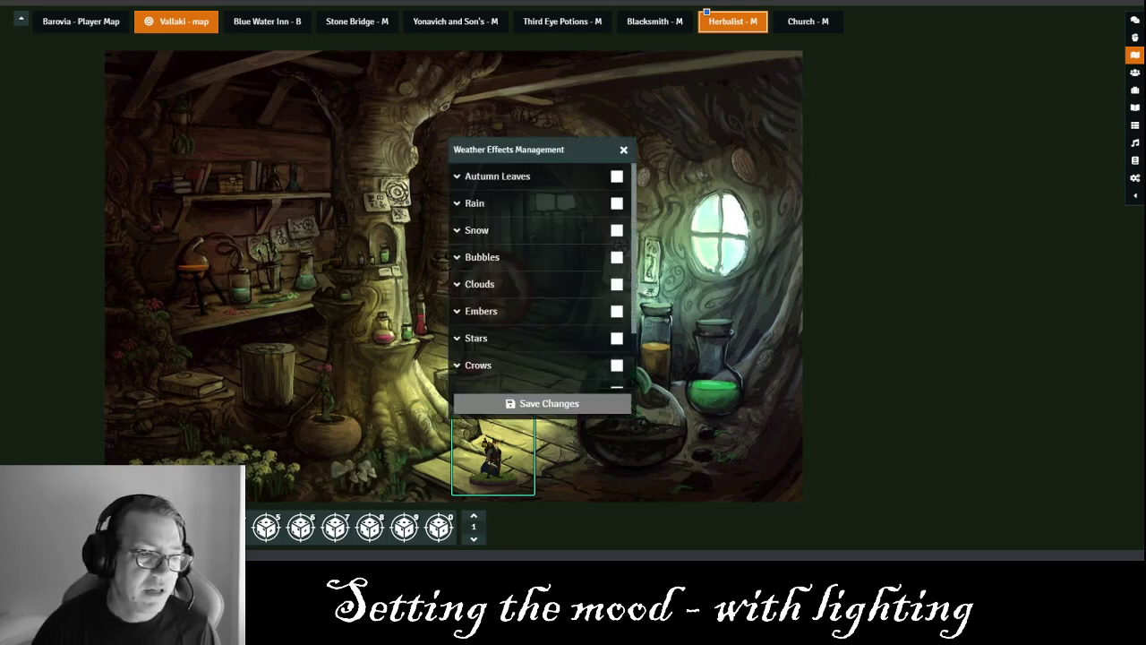
Enable Bubbles with lower density and smaller scale, saving twice to shrink them further.
{"action": "left_click", "coordinate": [459, 258]}
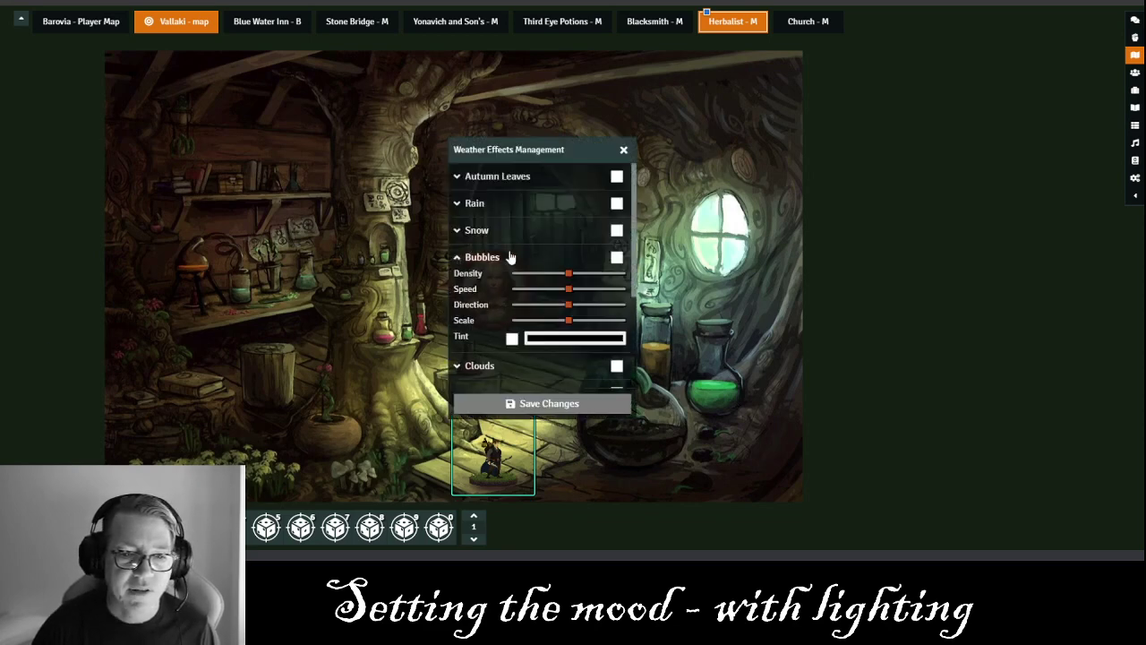
{"action": "left_click", "coordinate": [617, 258]}
{"action": "left_click_drag", "start_coordinate": [568, 273], "coordinate": [535, 289]}
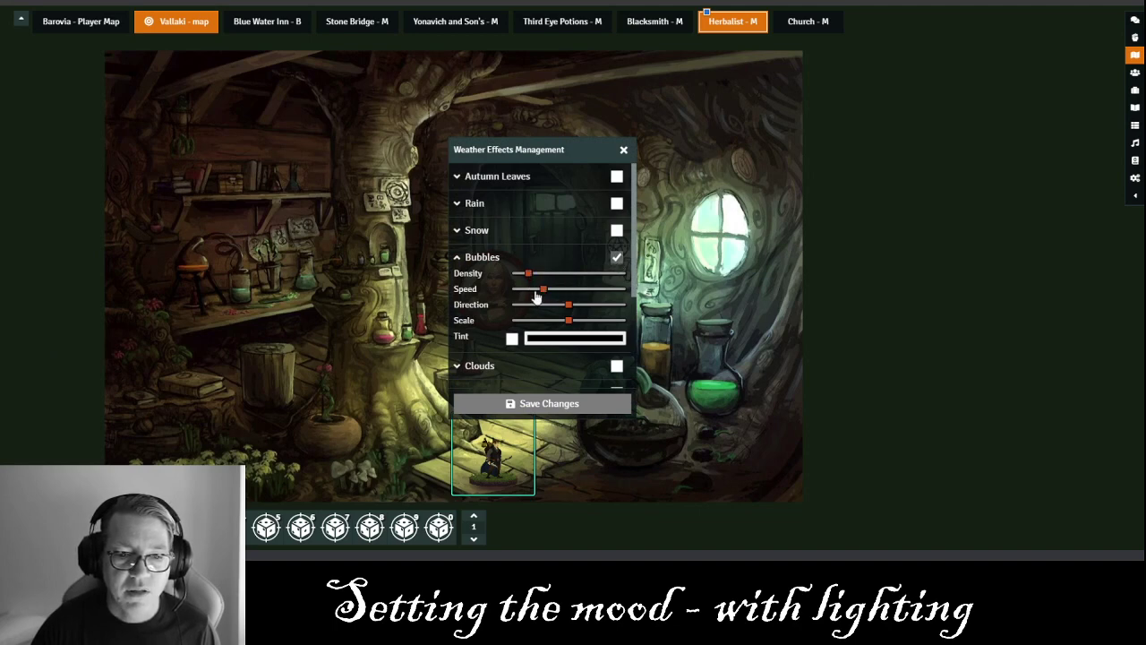
{"action": "mouse_move", "coordinate": [572, 323]}
{"action": "left_mouse_down"}
{"action": "mouse_move", "coordinate": [542, 323]}
{"action": "mouse_move", "coordinate": [588, 310]}
{"action": "left_mouse_up"}
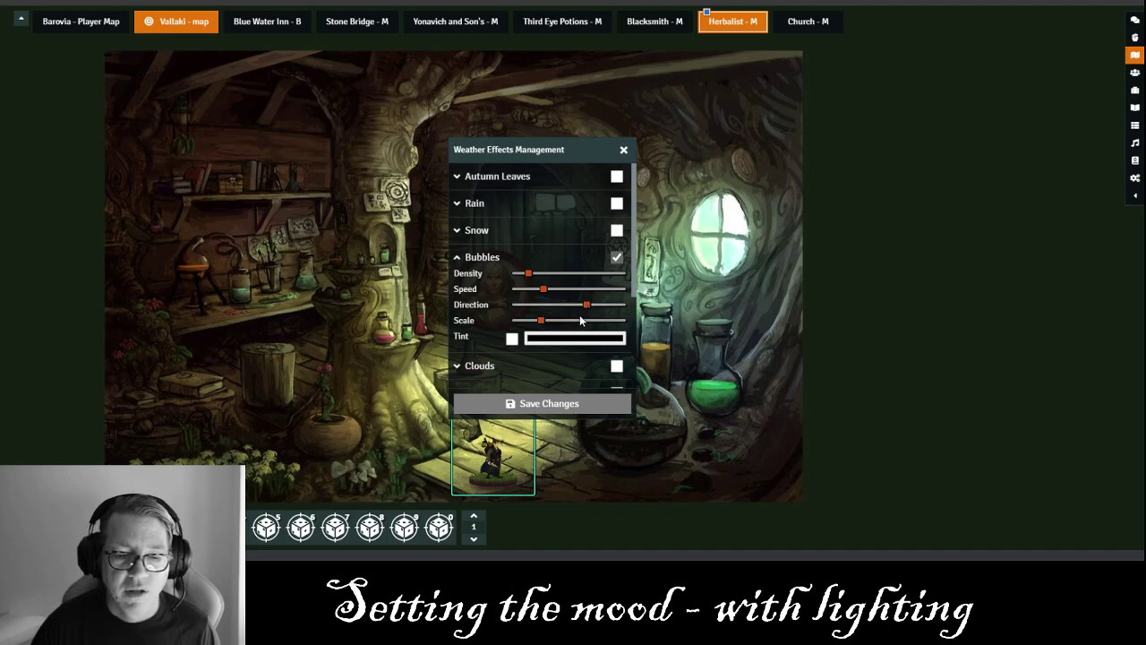
{"action": "left_click", "coordinate": [555, 405]}
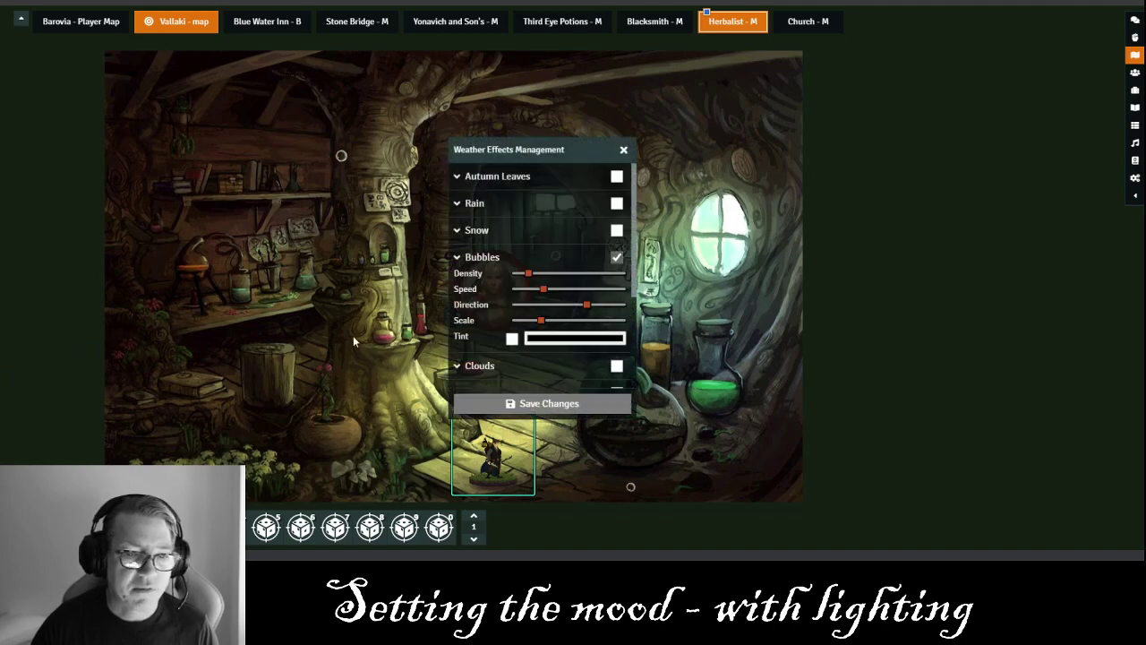
{"action": "left_click_drag", "start_coordinate": [541, 320], "coordinate": [526, 325]}
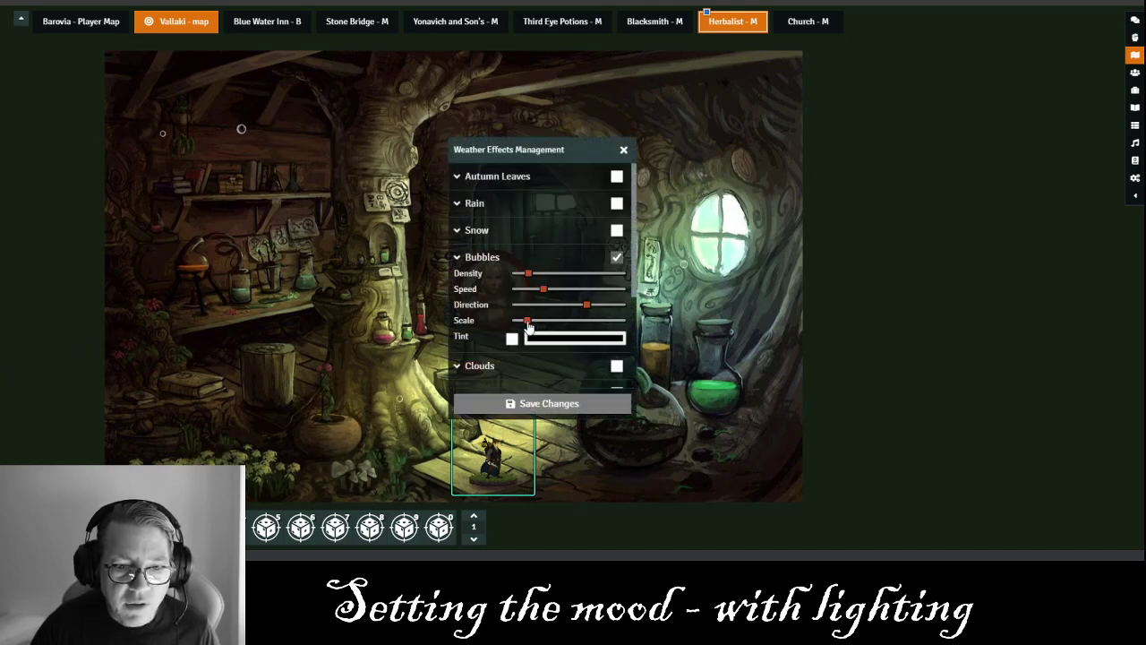
{"action": "left_click", "coordinate": [539, 404]}
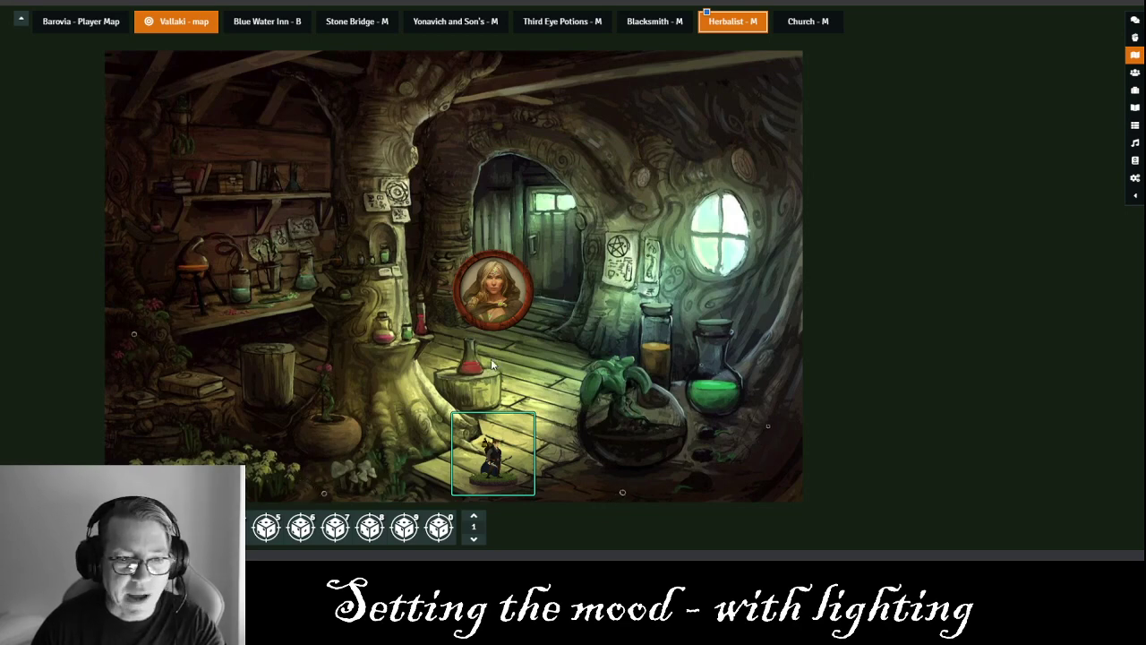
Enable Stars with lower density, larger scale and new direction, save, then view through the token.
{"action": "left_click", "coordinate": [23, 364]}
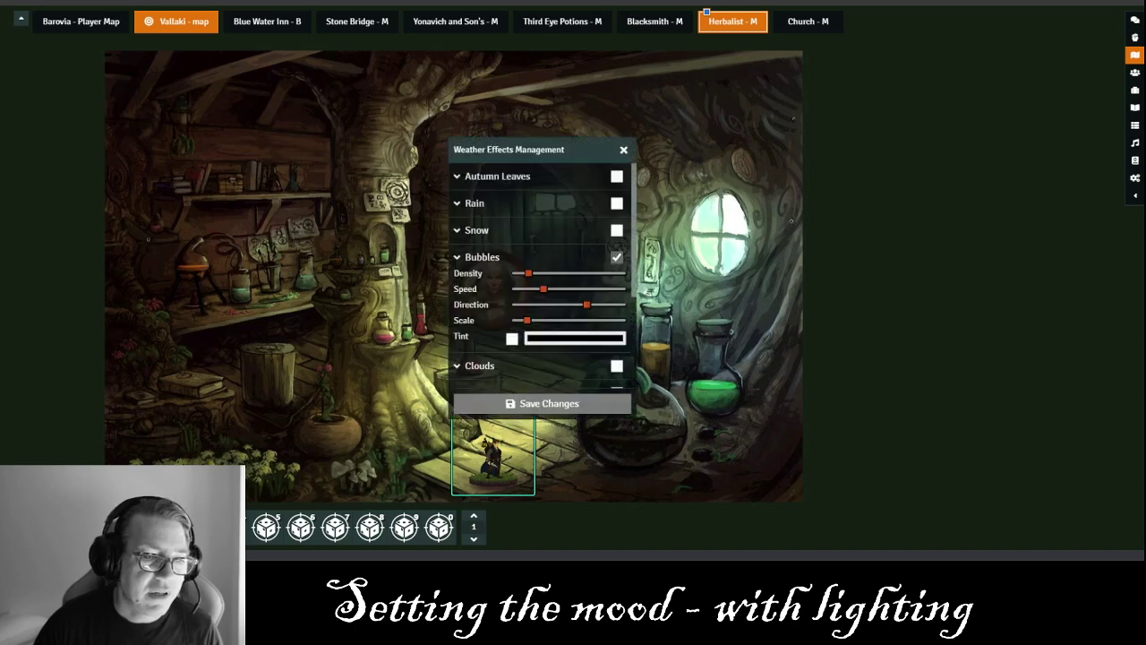
{"action": "scroll", "coordinate": [527, 257], "scroll_direction": "down", "scroll_amount": 2}
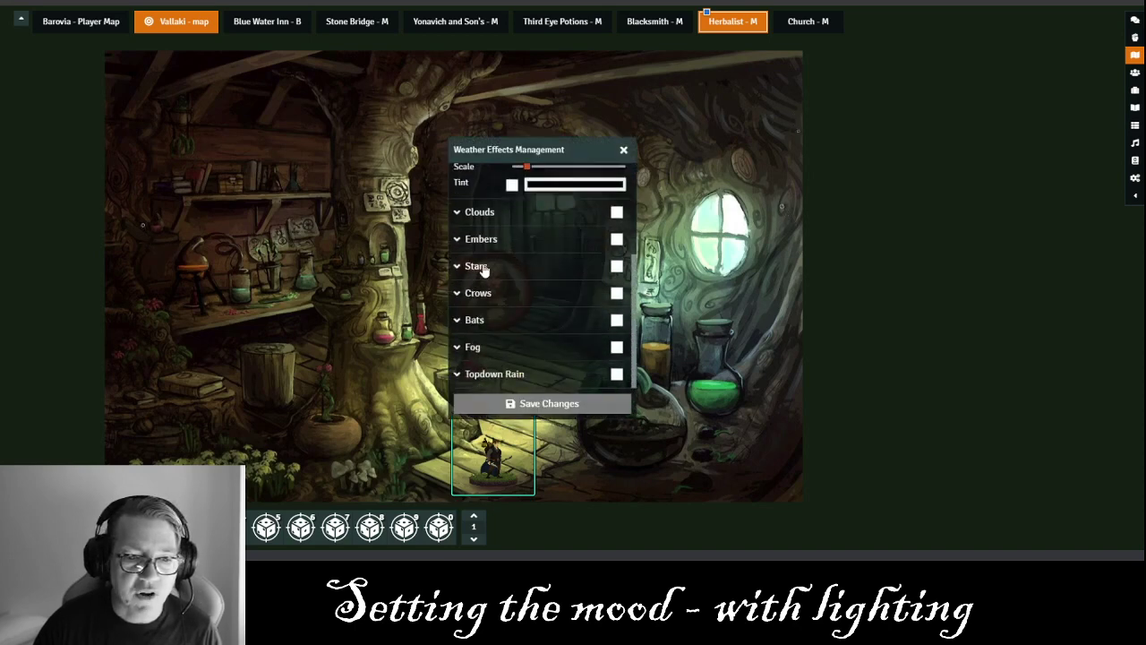
{"action": "left_click", "coordinate": [616, 266]}
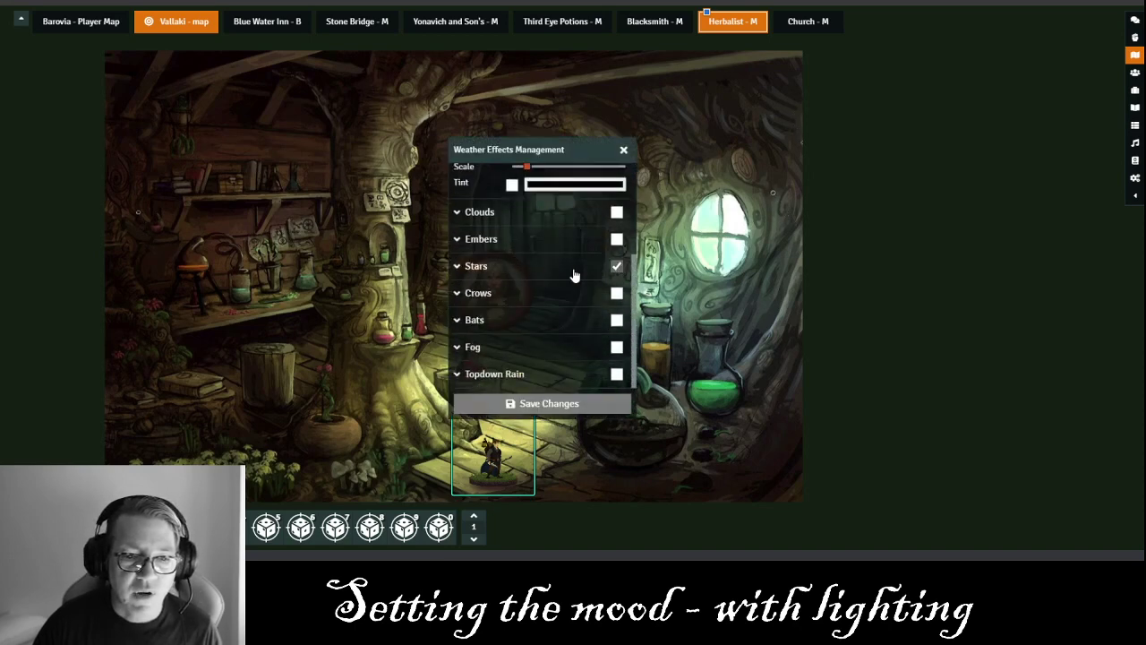
{"action": "left_click", "coordinate": [459, 271]}
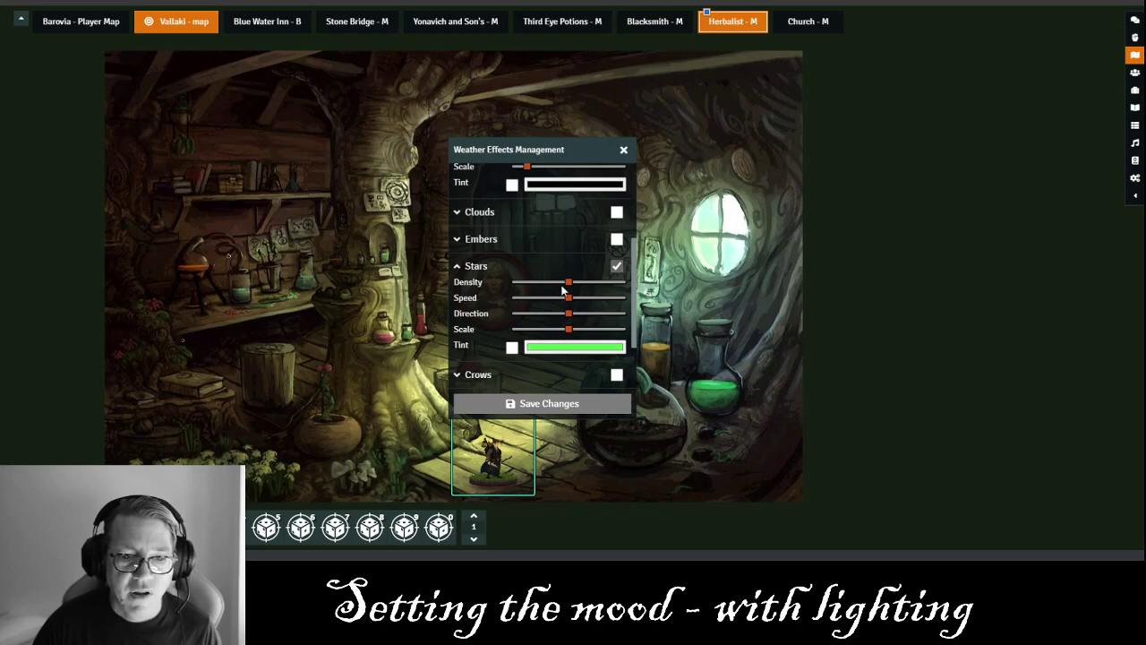
{"action": "left_click_drag", "start_coordinate": [566, 285], "coordinate": [537, 287]}
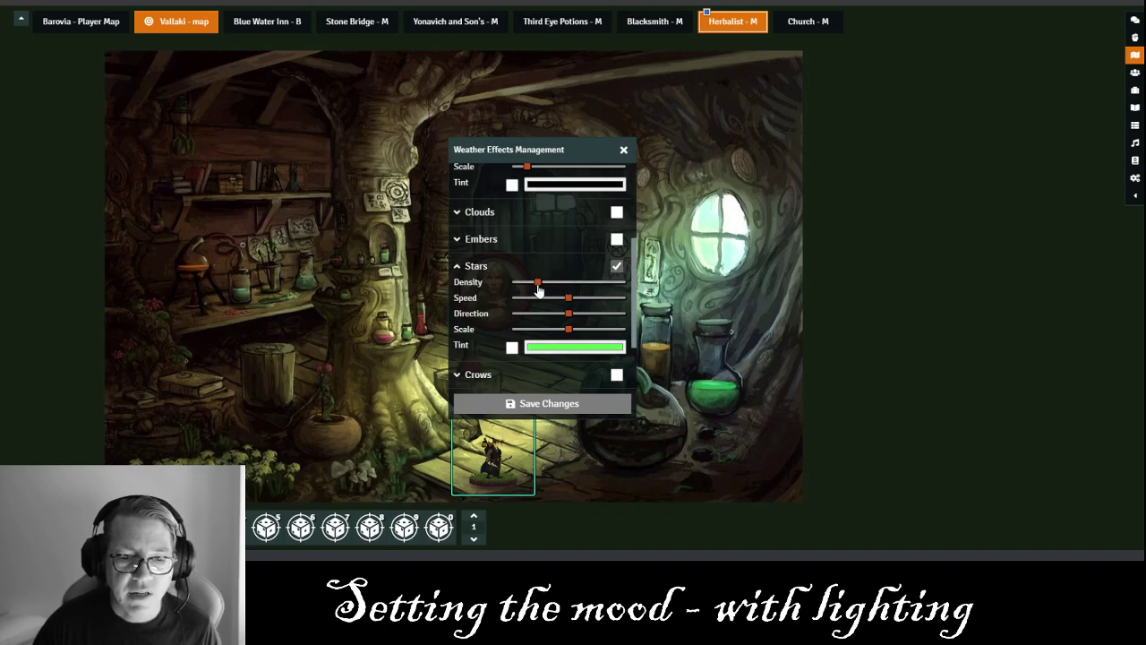
{"action": "left_click_drag", "start_coordinate": [568, 330], "coordinate": [553, 304]}
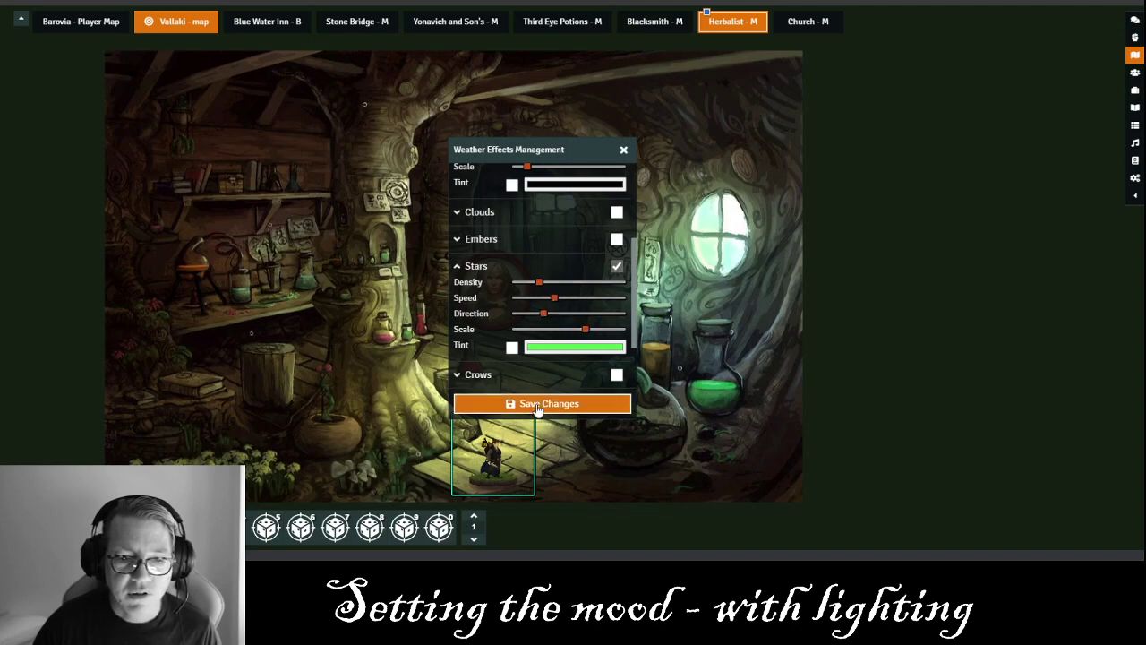
{"action": "left_click", "coordinate": [539, 404]}
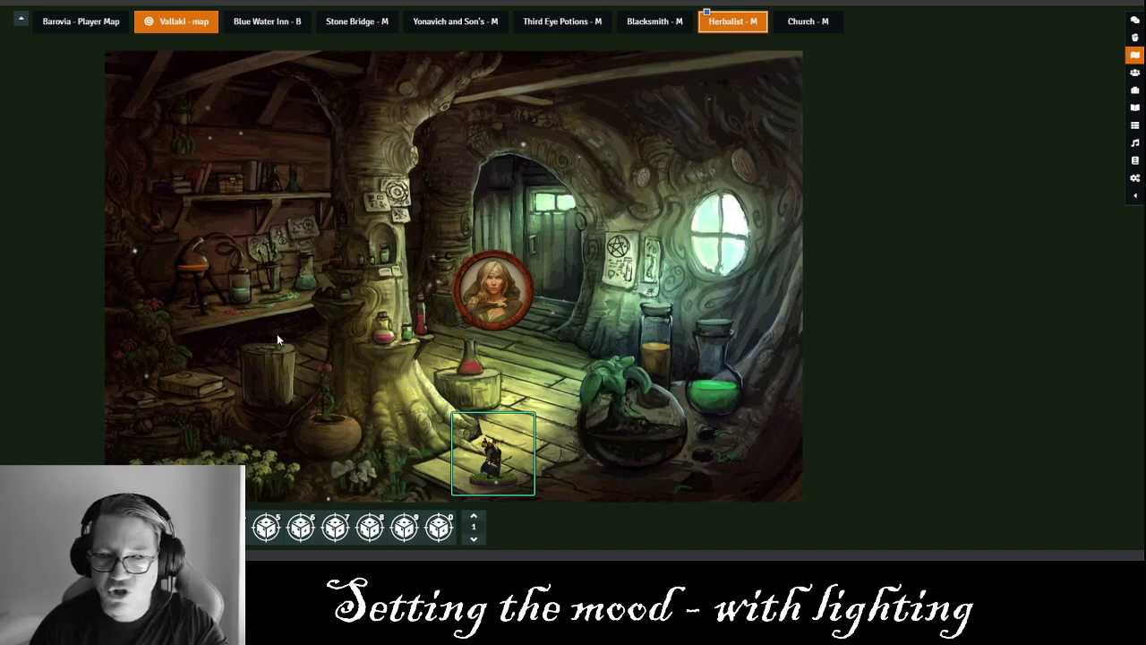
{"action": "left_click", "coordinate": [504, 465]}
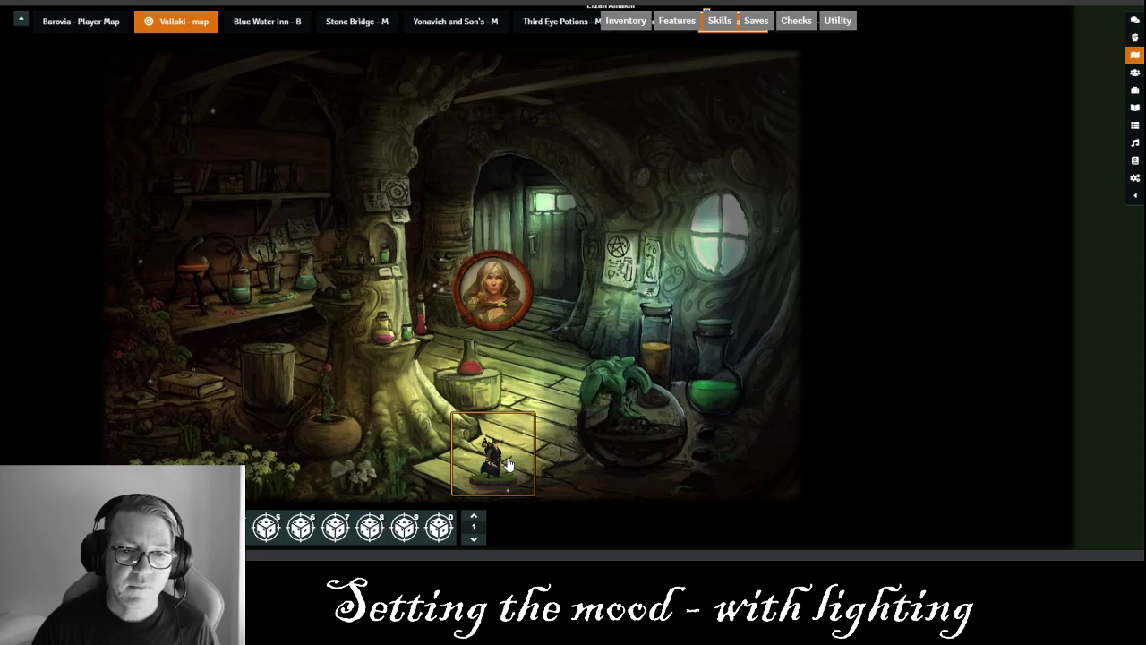